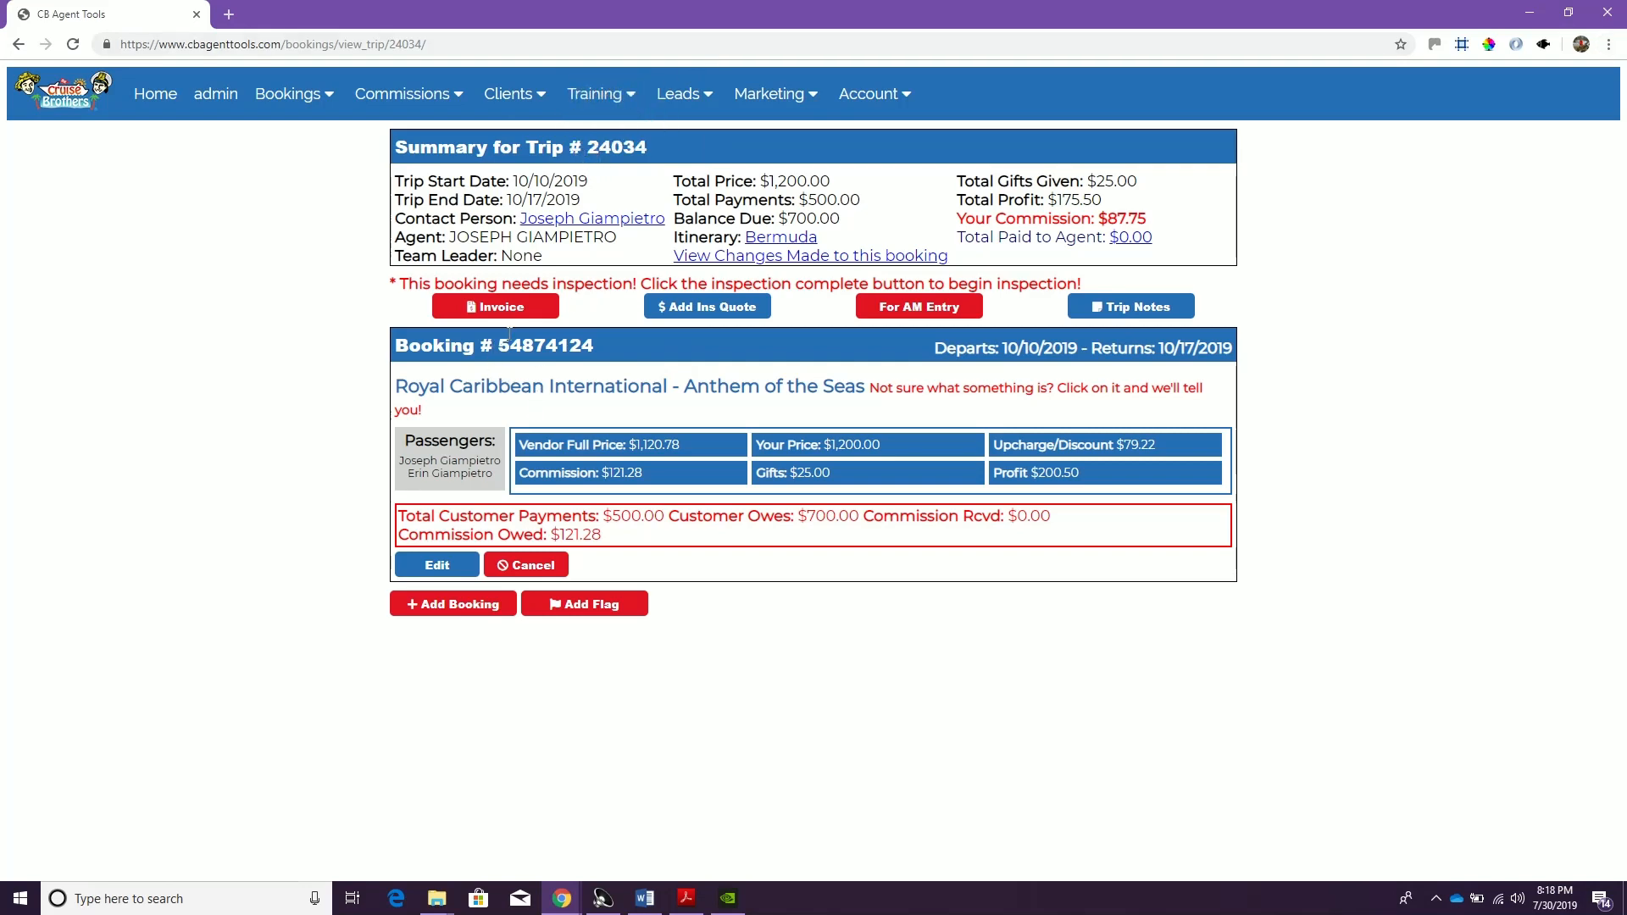
Add a booking to the trip with type Insurance, vendor Allianz Global Insurance and product Insurance Policy
{"action": "left_click_drag", "start_coordinate": [563, 342], "coordinate": [589, 352]}
{"action": "left_click", "coordinate": [465, 611]}
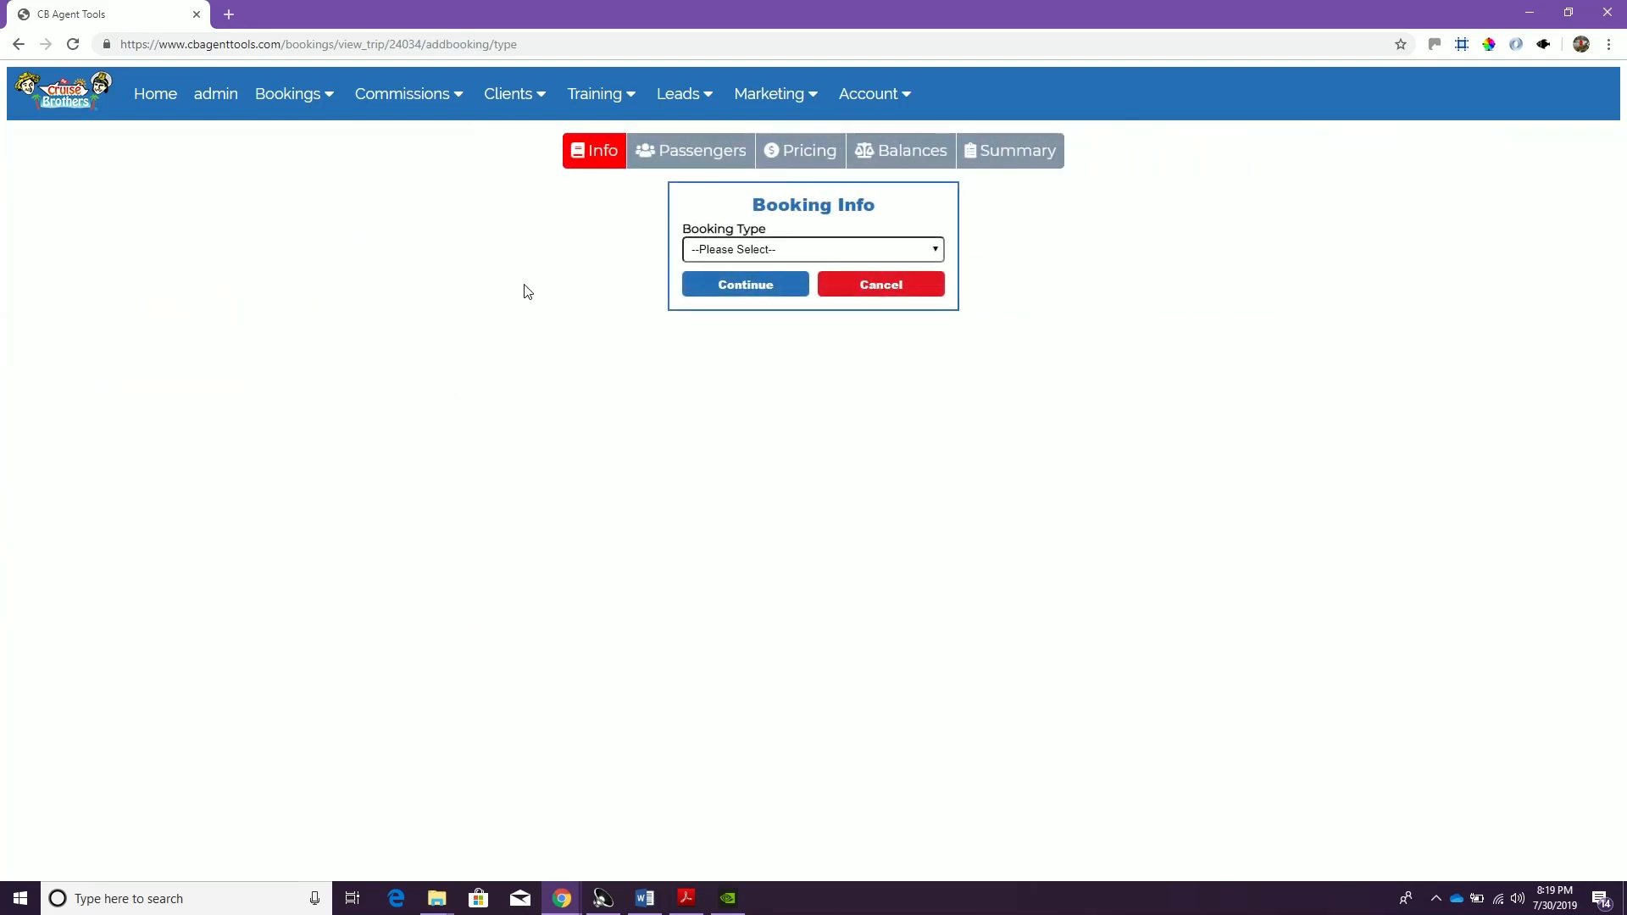
{"action": "left_click", "coordinate": [738, 250]}
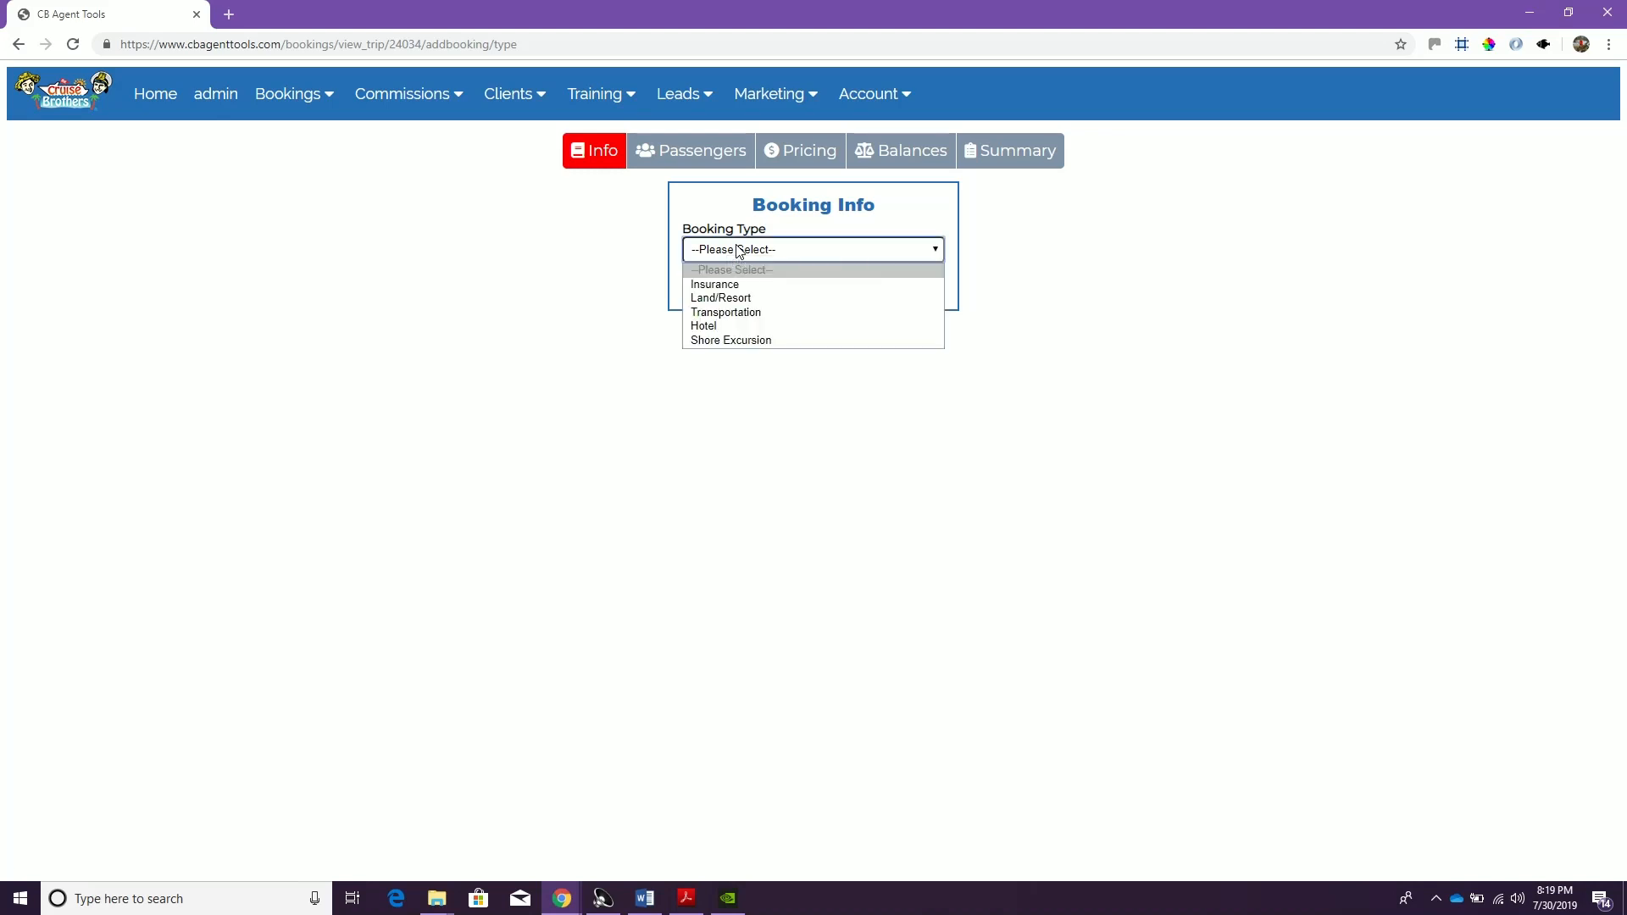
{"action": "left_click", "coordinate": [738, 284]}
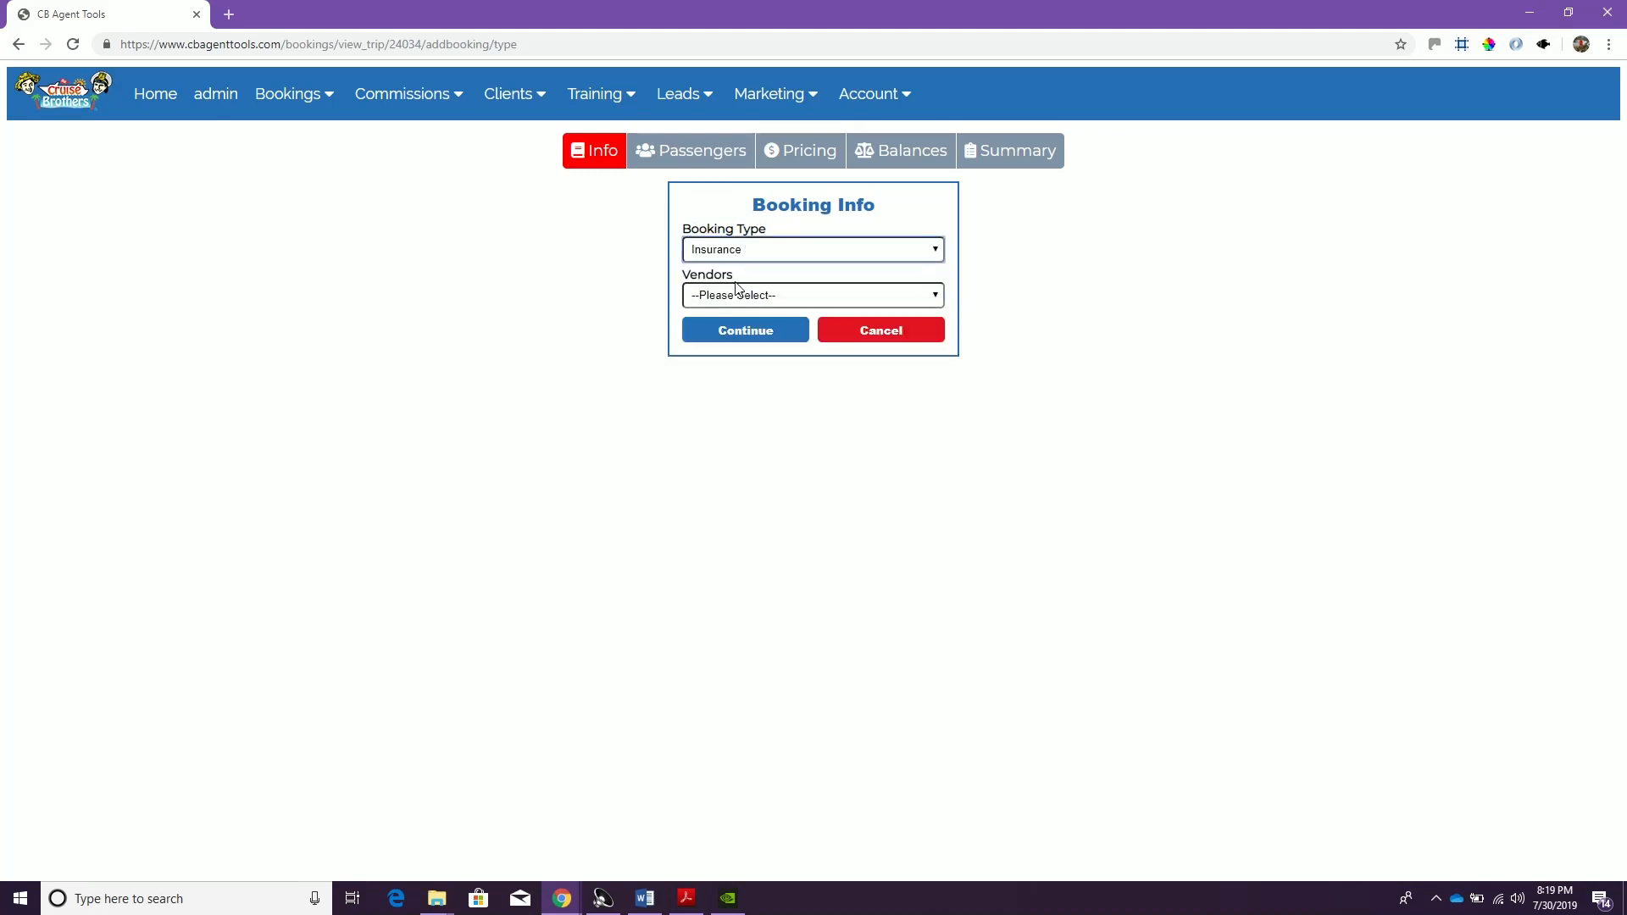
{"action": "left_click", "coordinate": [743, 294]}
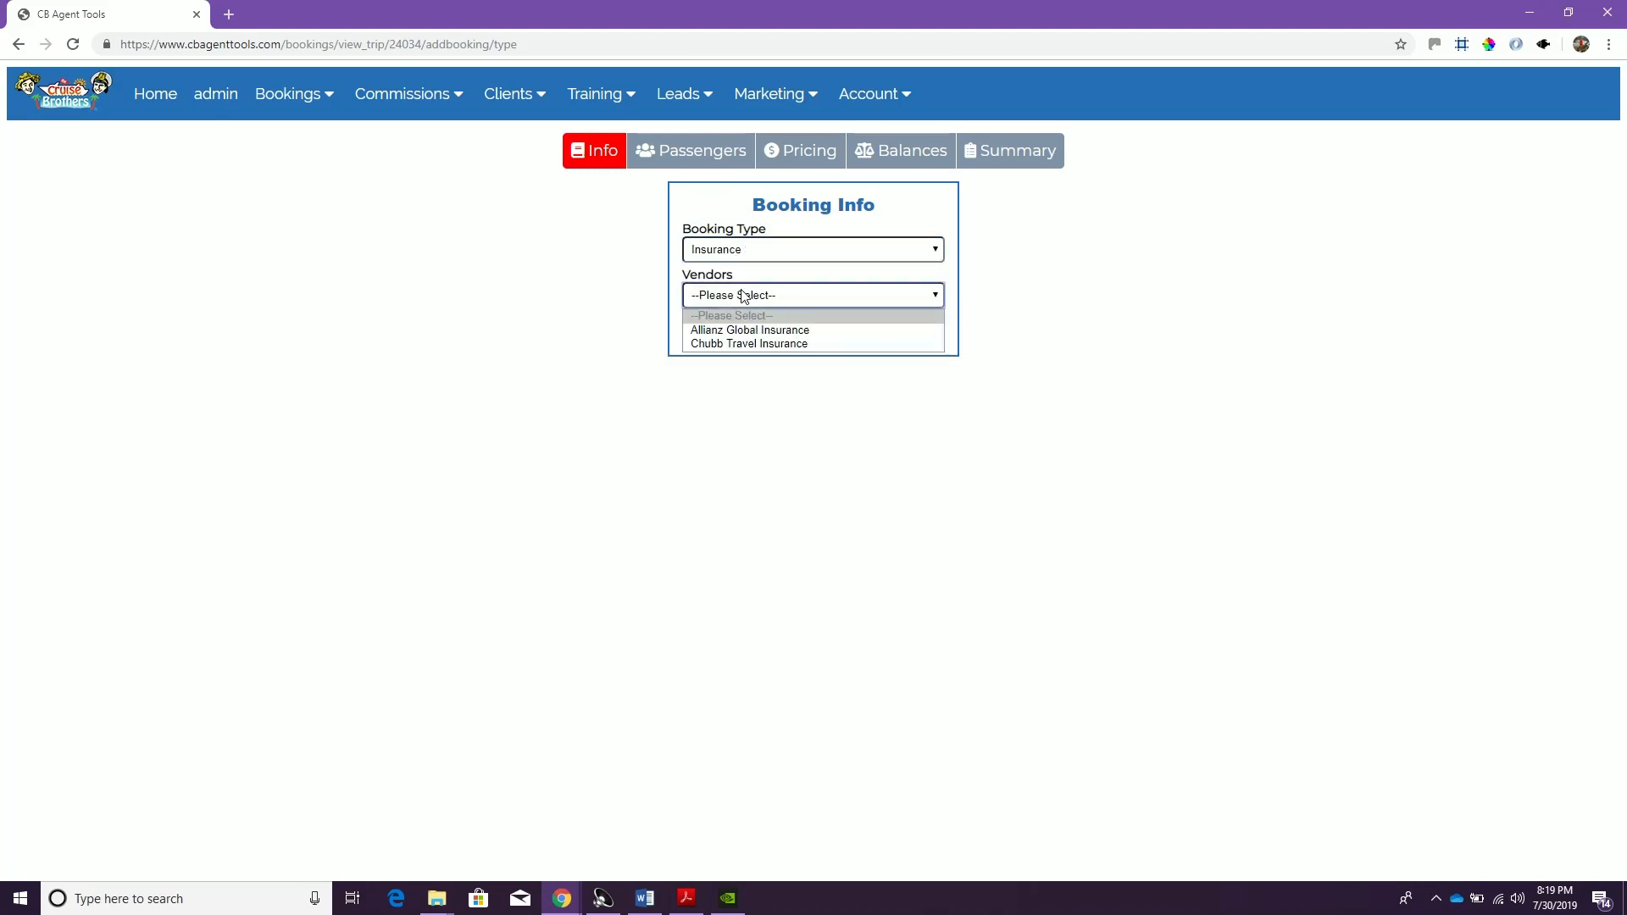
{"action": "left_click", "coordinate": [734, 335]}
{"action": "left_click", "coordinate": [736, 341]}
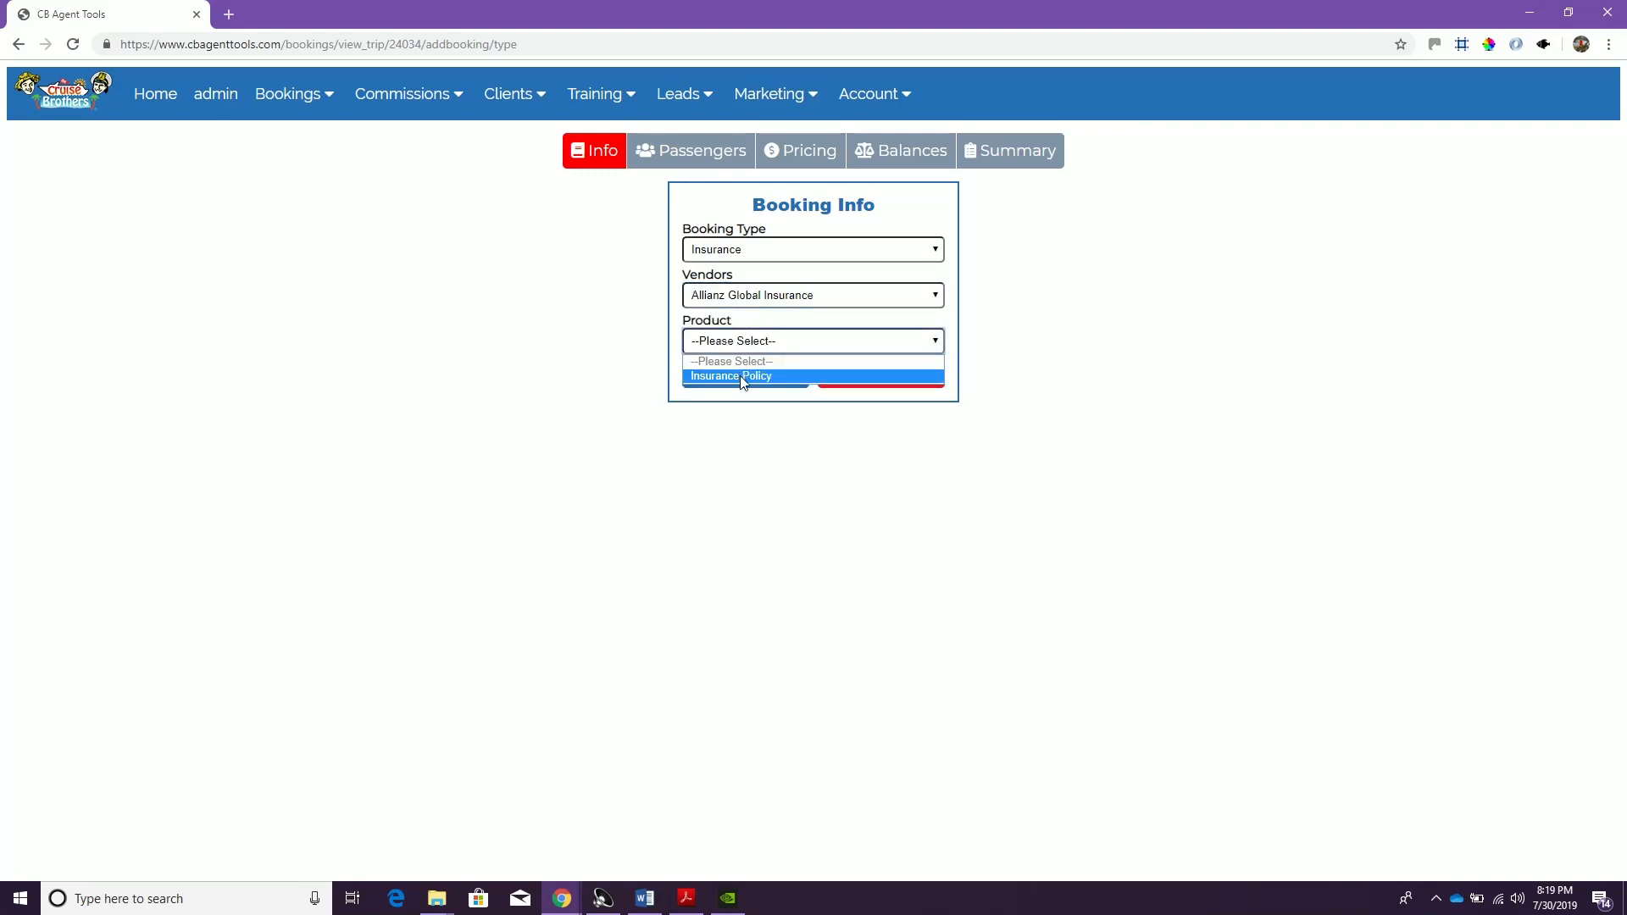
{"action": "left_click", "coordinate": [742, 376]}
Enter the policy number, set the policy begin date to 10/08/2019 and the length to 9, and proceed to the passengers
{"action": "left_click", "coordinate": [739, 385]}
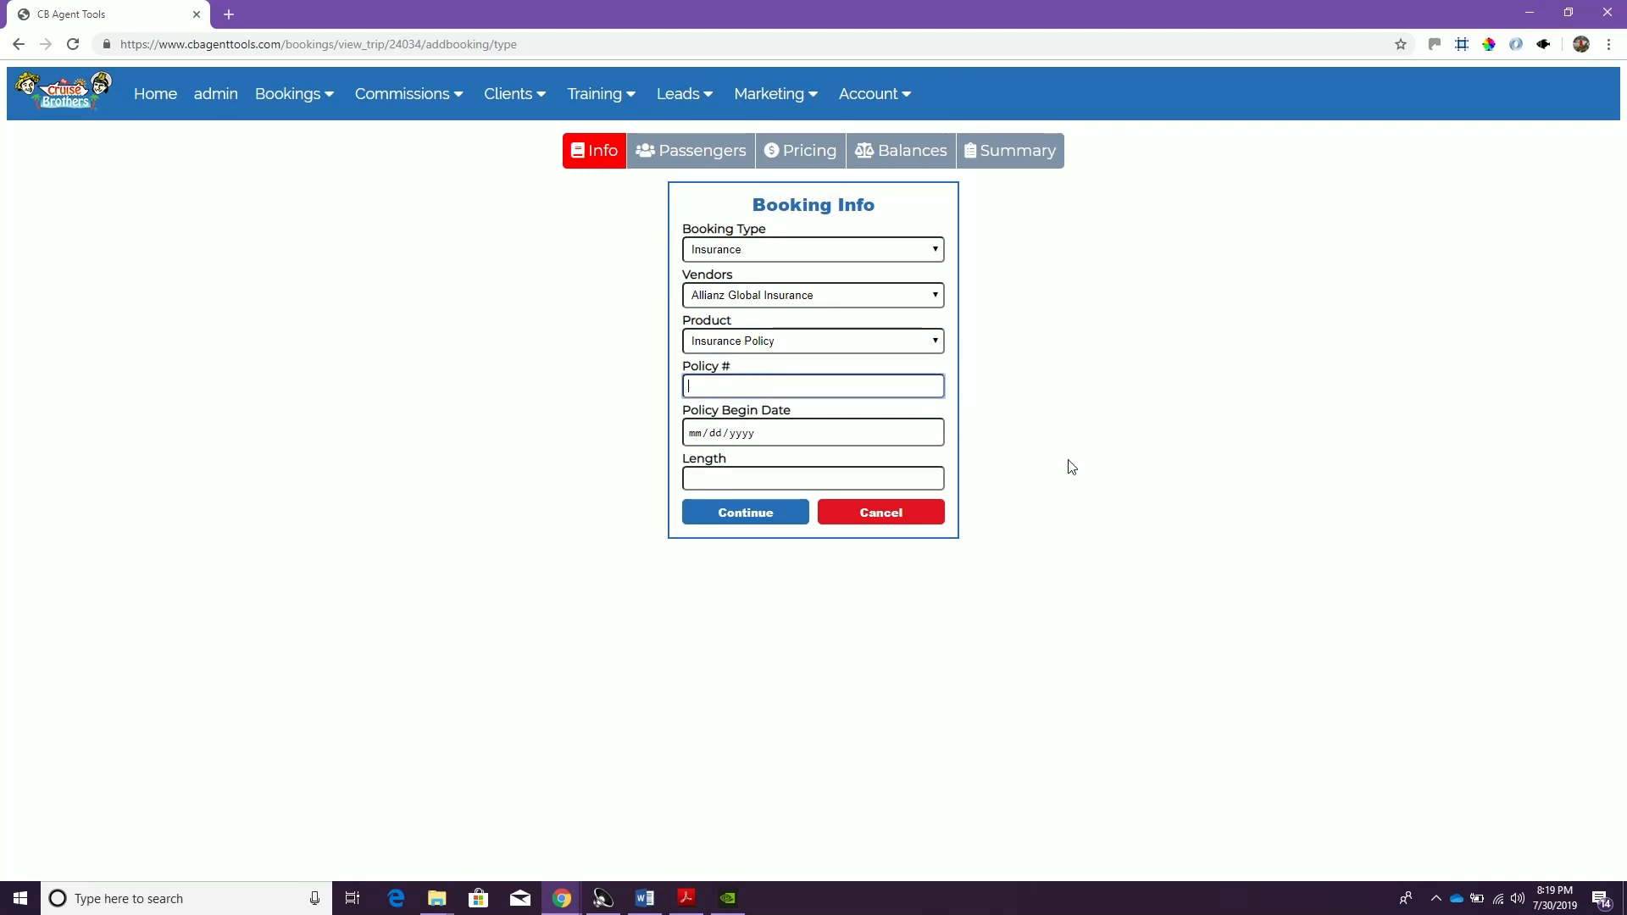
{"action": "left_click", "coordinate": [694, 436]}
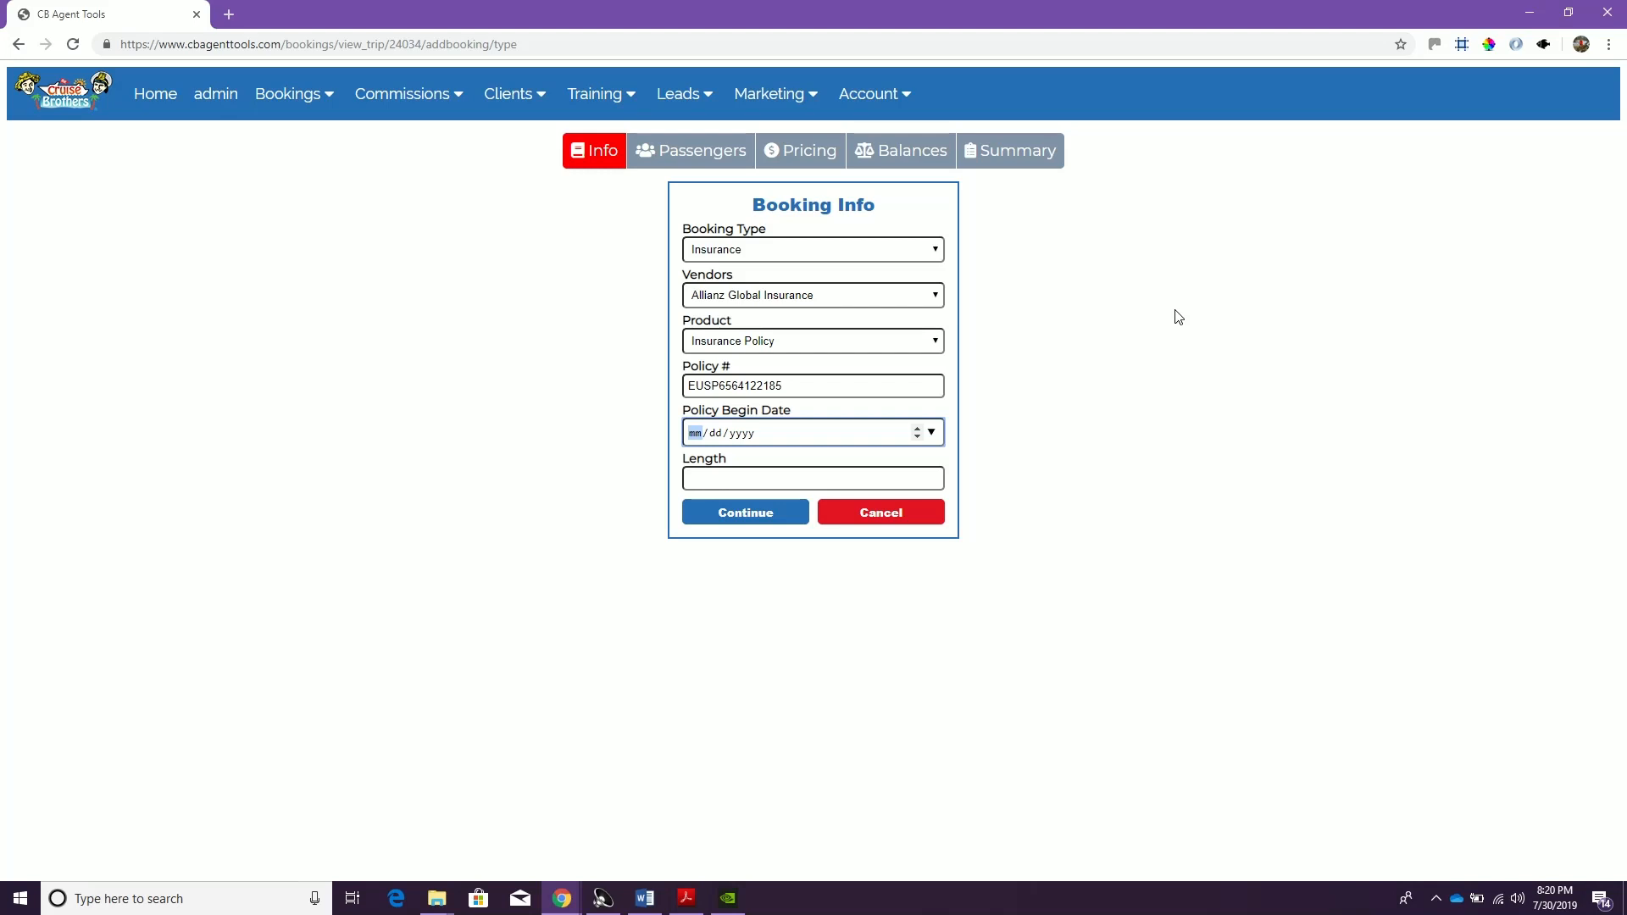
{"action": "type", "text": "10/08/2019"}
{"action": "key", "text": "Tab"}
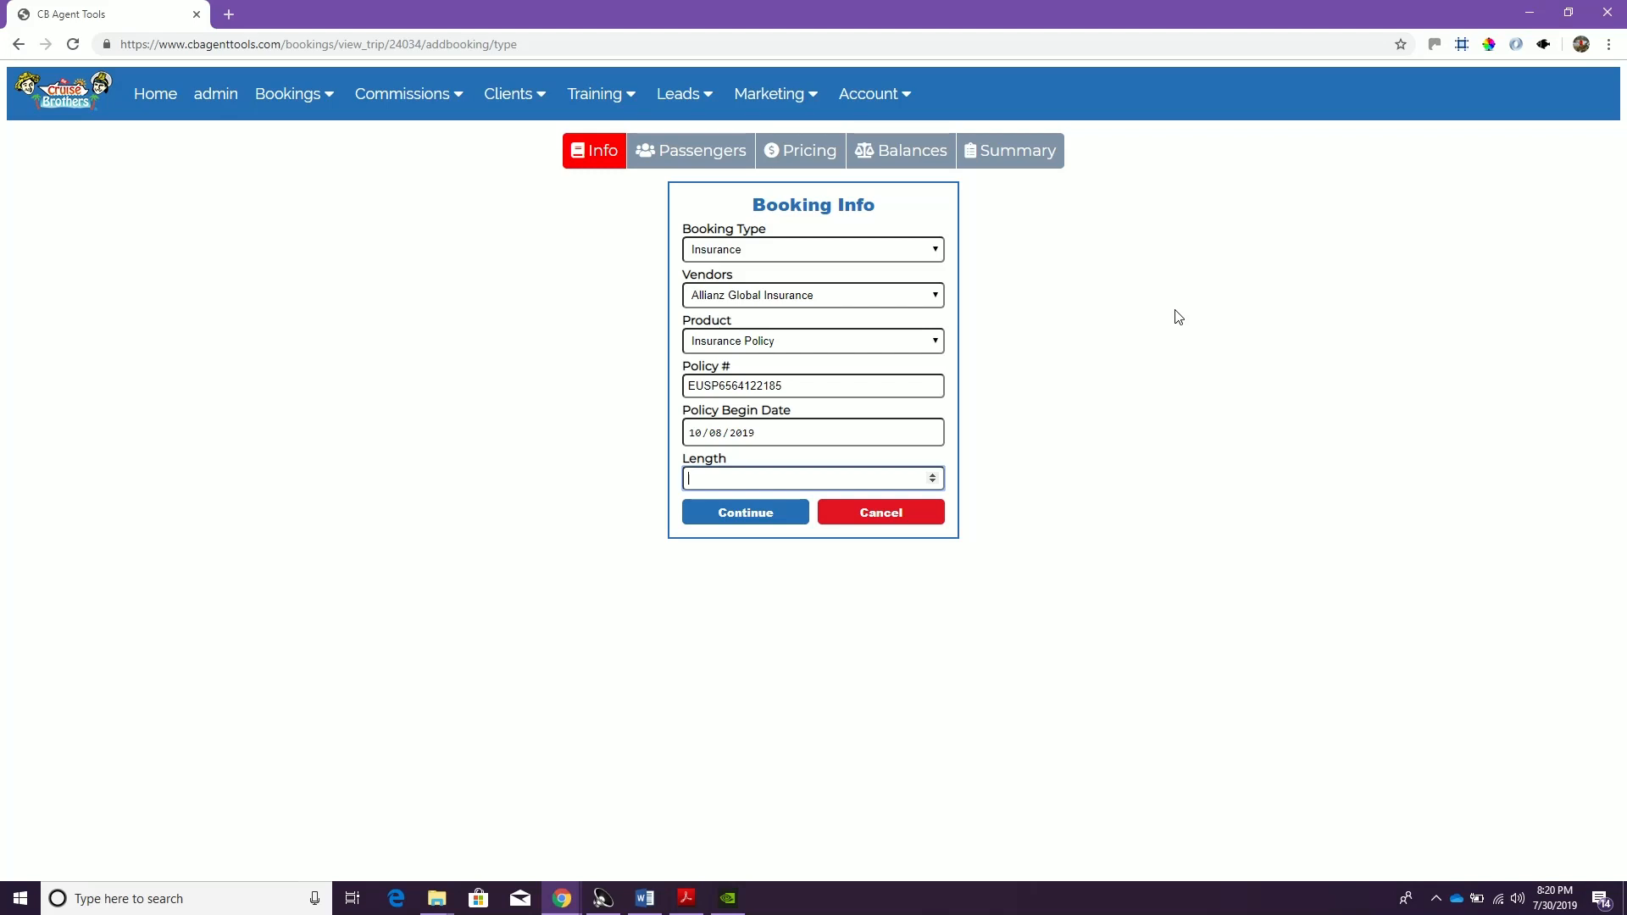
{"action": "type", "text": "9"}
{"action": "left_click", "coordinate": [743, 520]}
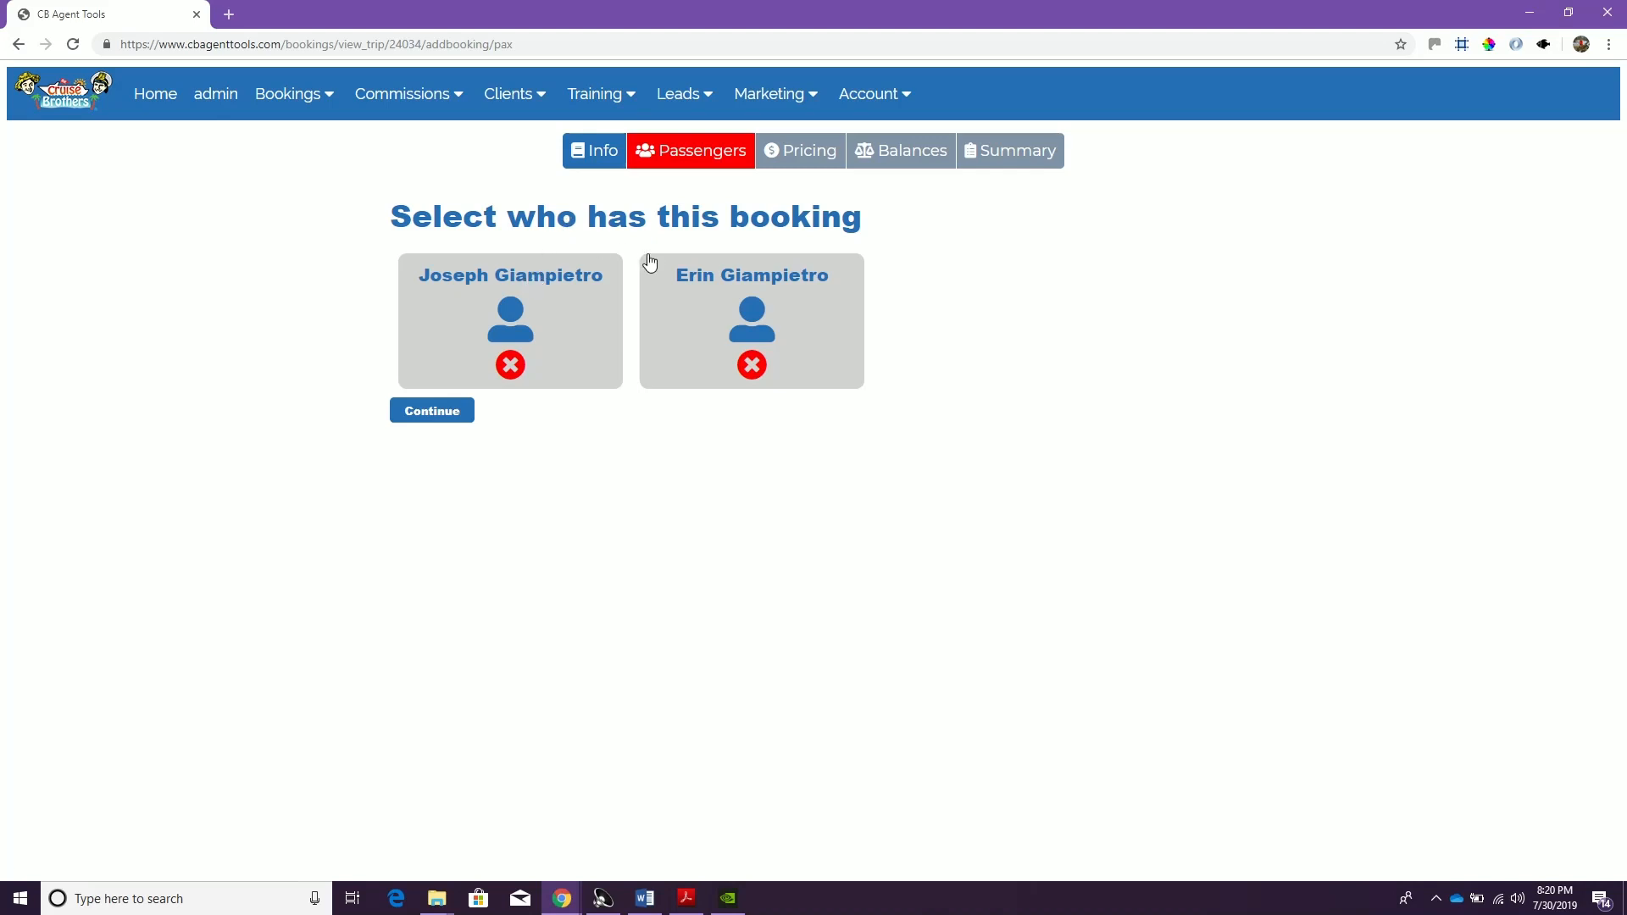
Assign both passengers on the trip to the insurance booking and proceed to pricing
{"action": "left_click", "coordinate": [583, 358]}
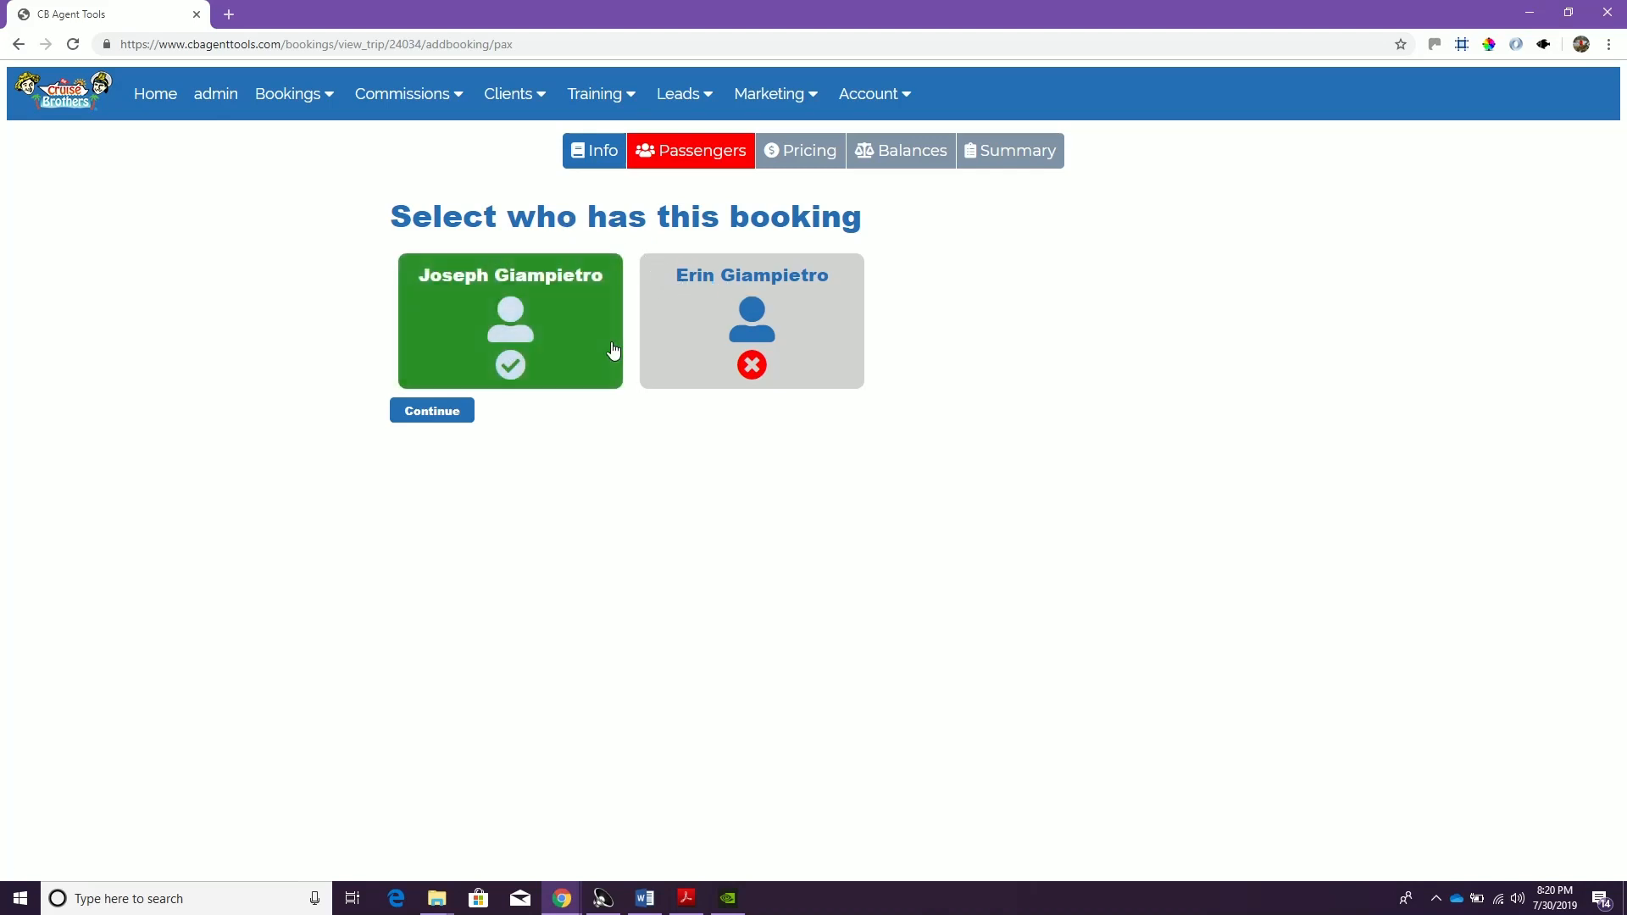
{"action": "left_click", "coordinate": [703, 291]}
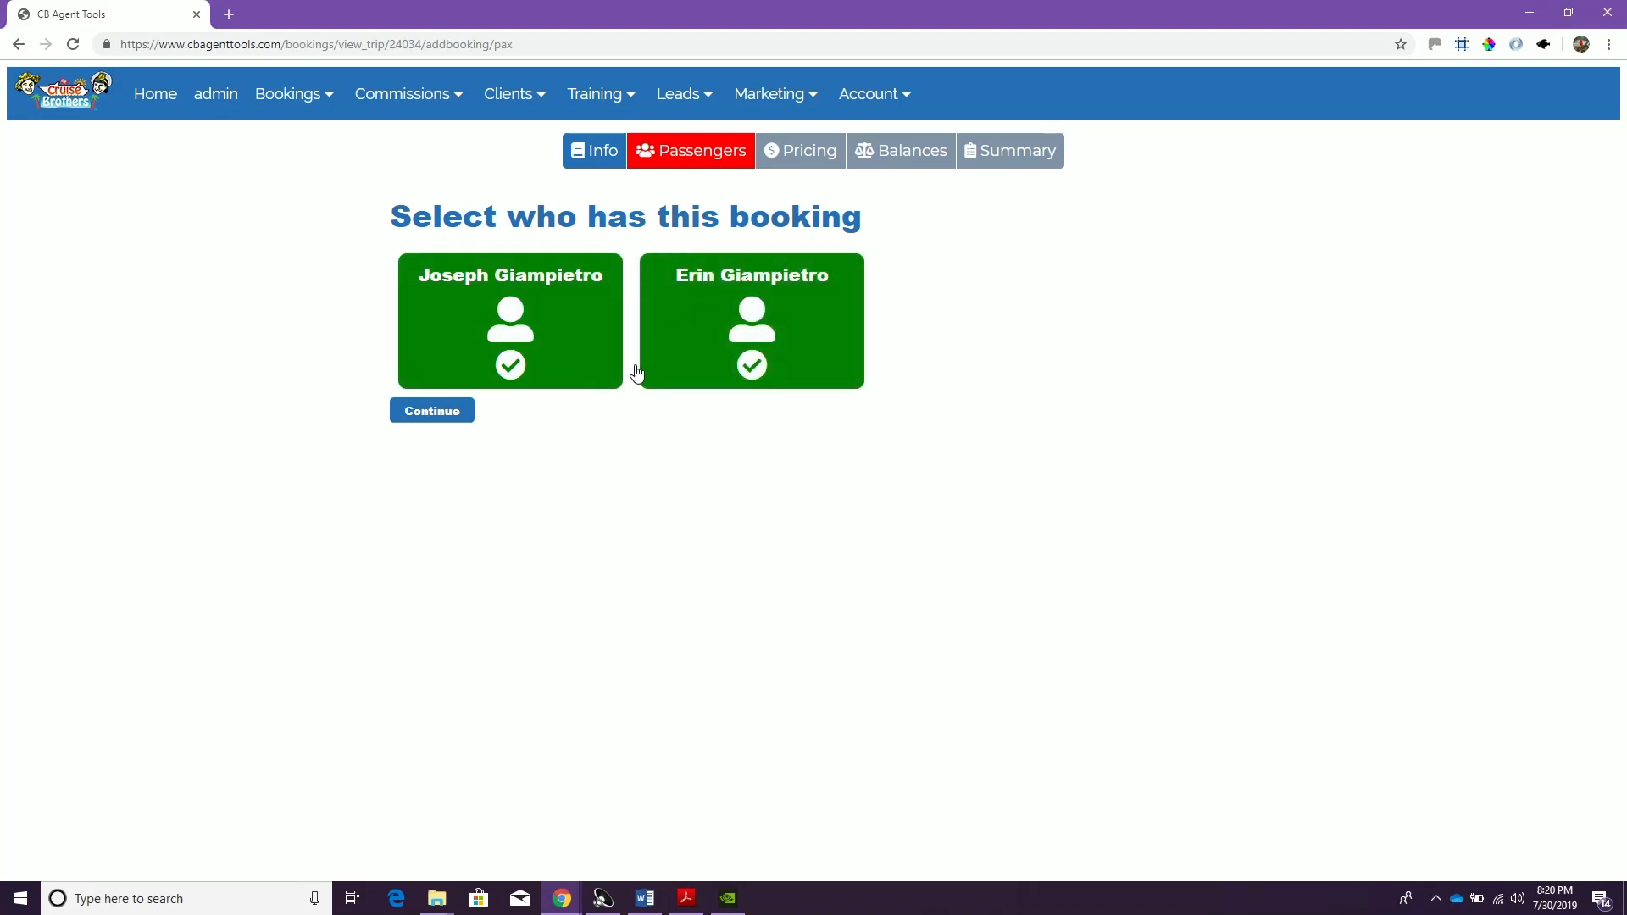
{"action": "left_click", "coordinate": [439, 419]}
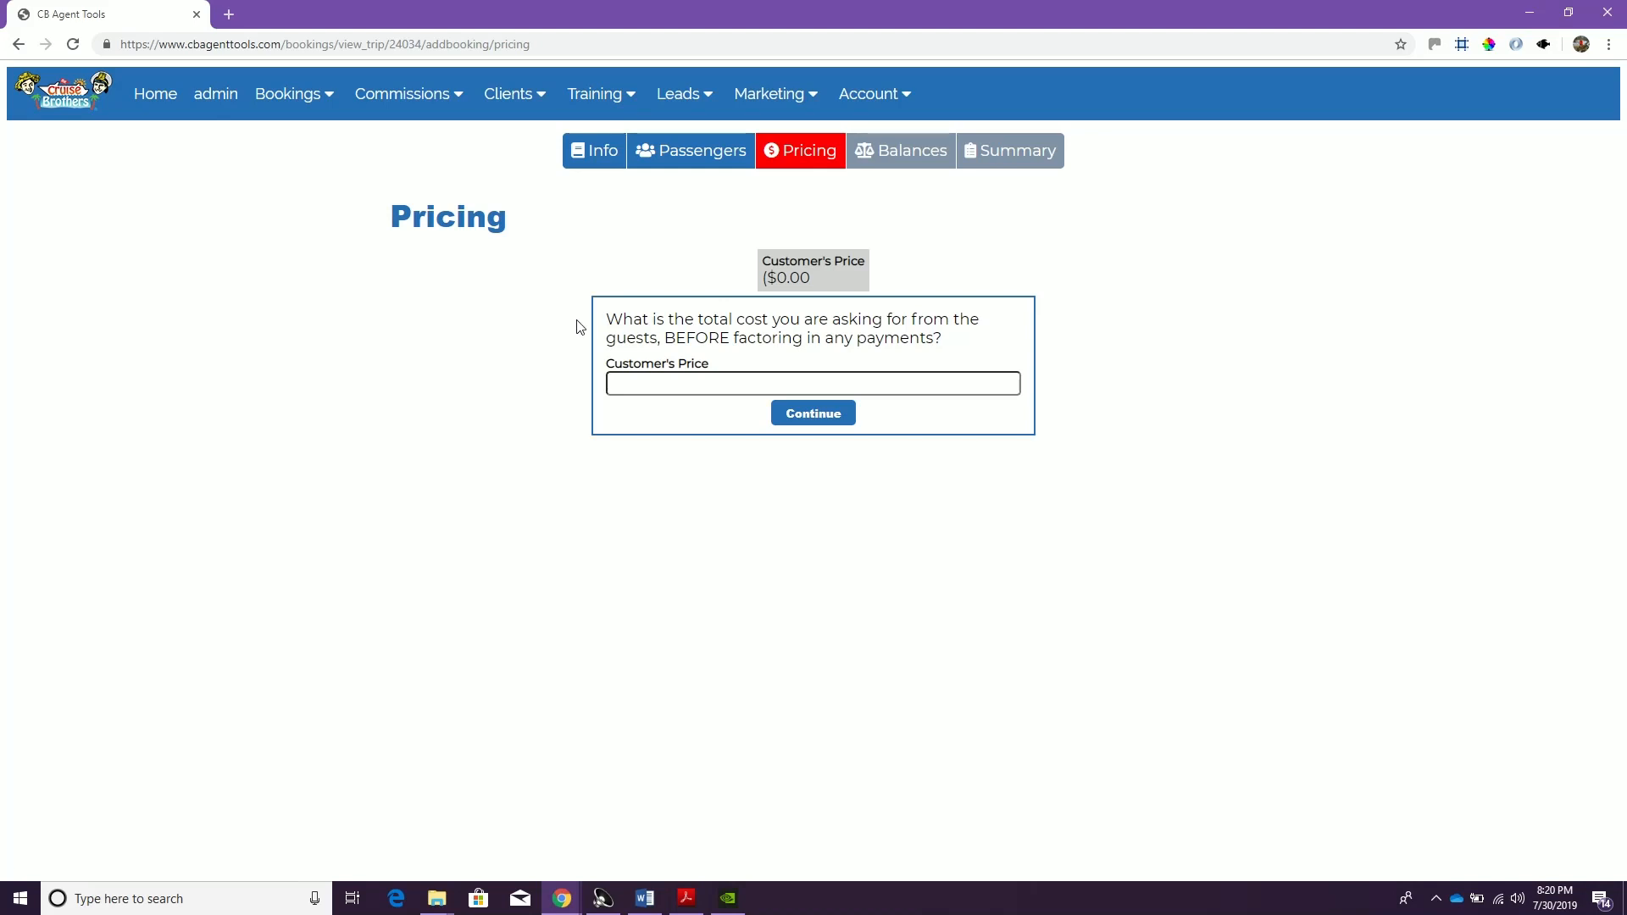
Set both the customer's price and the vendor's total gross price to 124.23
{"action": "left_click", "coordinate": [684, 382]}
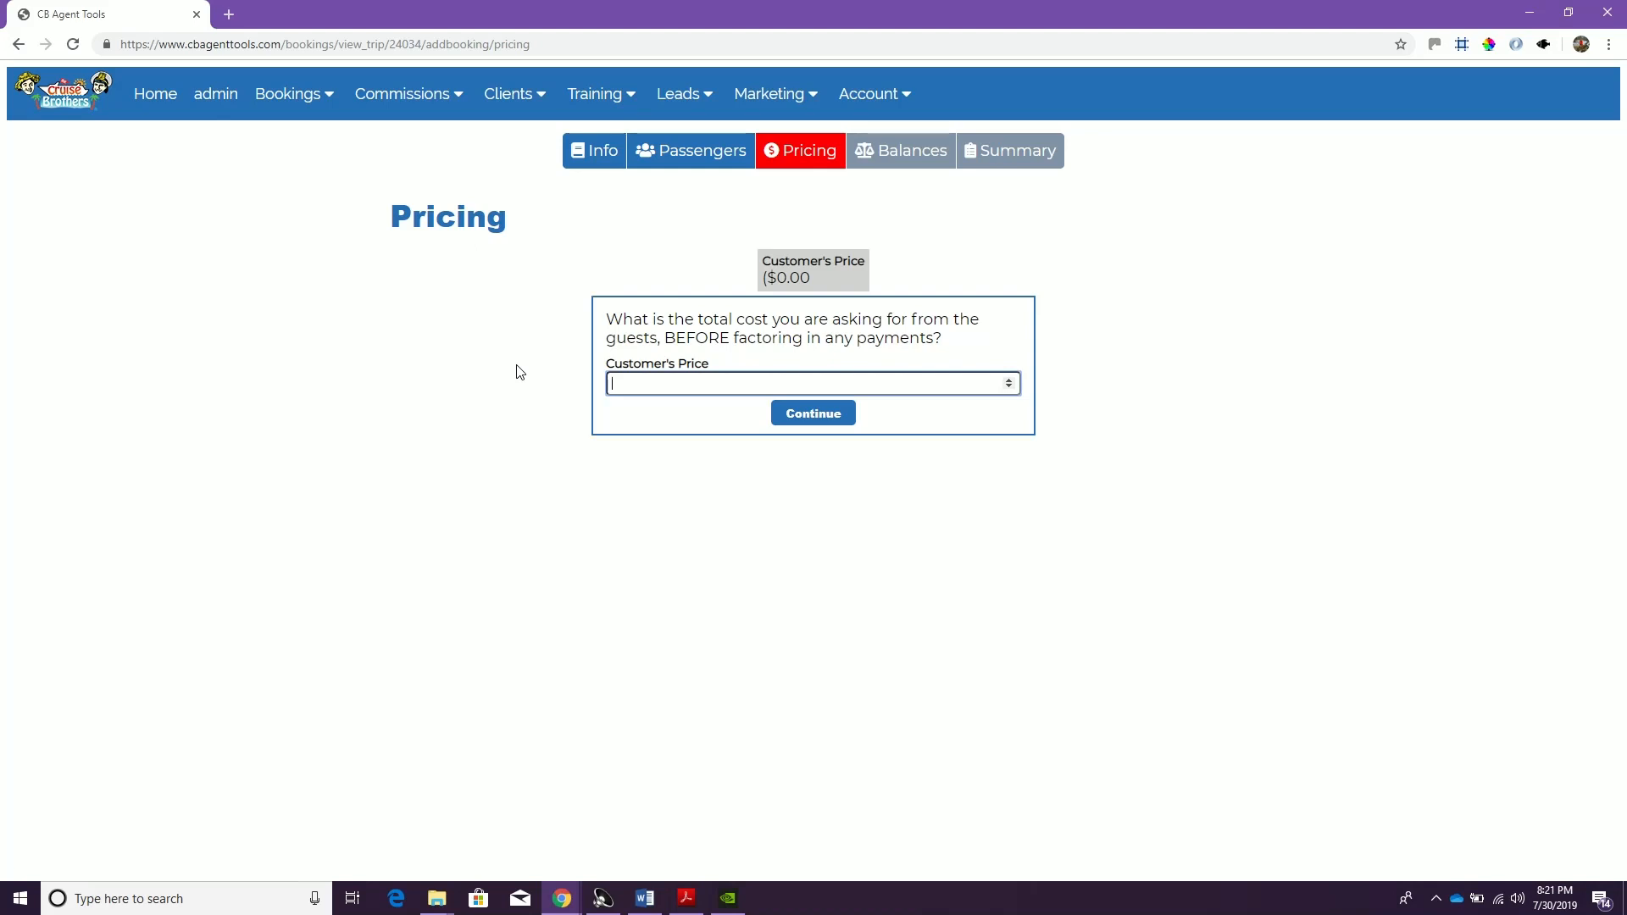
{"action": "type", "text": "124.23"}
{"action": "left_click", "coordinate": [803, 415]}
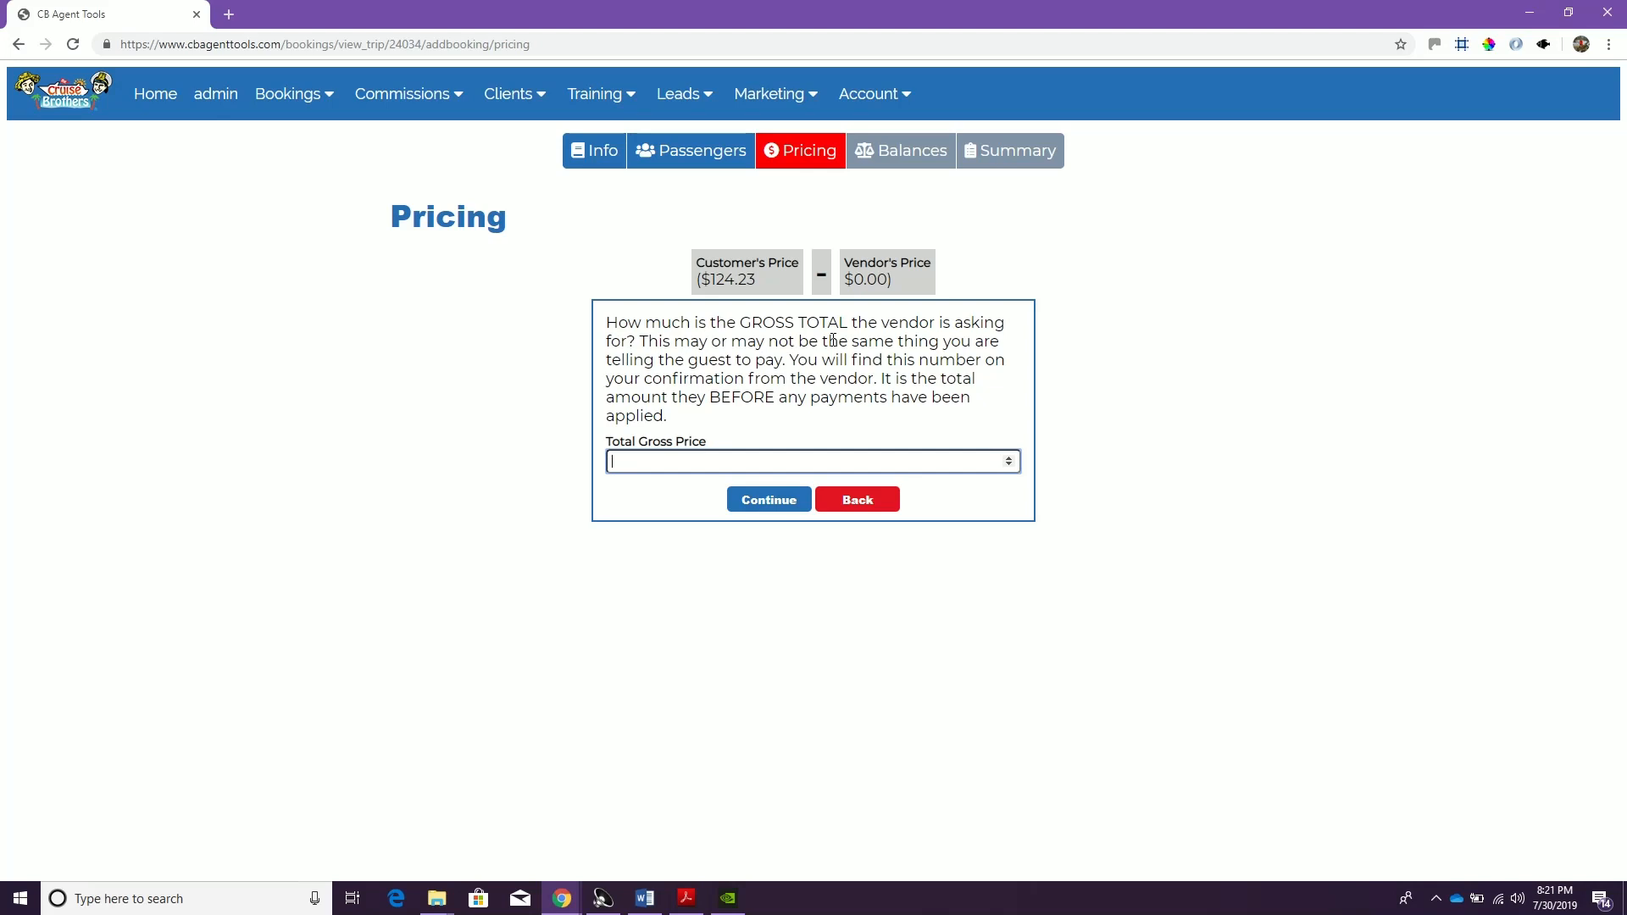
{"action": "type", "text": "124.23"}
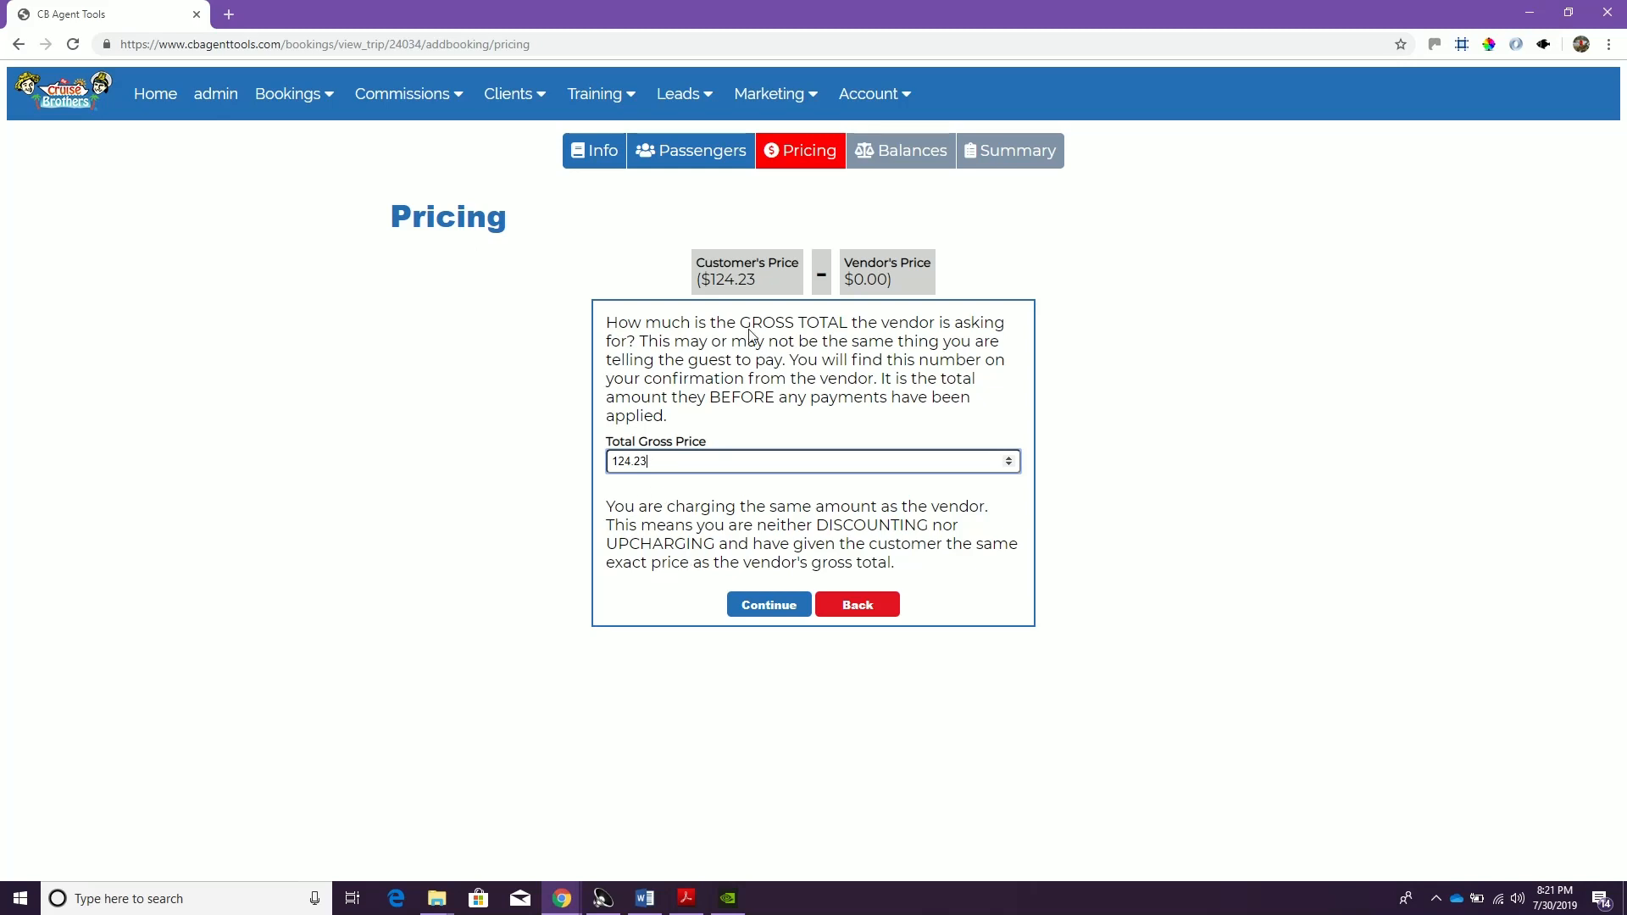
Try a total gross price of 200 to compare the discount calculation, and restore it to 124.23
{"action": "mouse_move", "coordinate": [756, 279]}
{"action": "left_mouse_down"}
{"action": "mouse_move", "coordinate": [731, 291]}
{"action": "mouse_move", "coordinate": [745, 282]}
{"action": "left_mouse_up"}
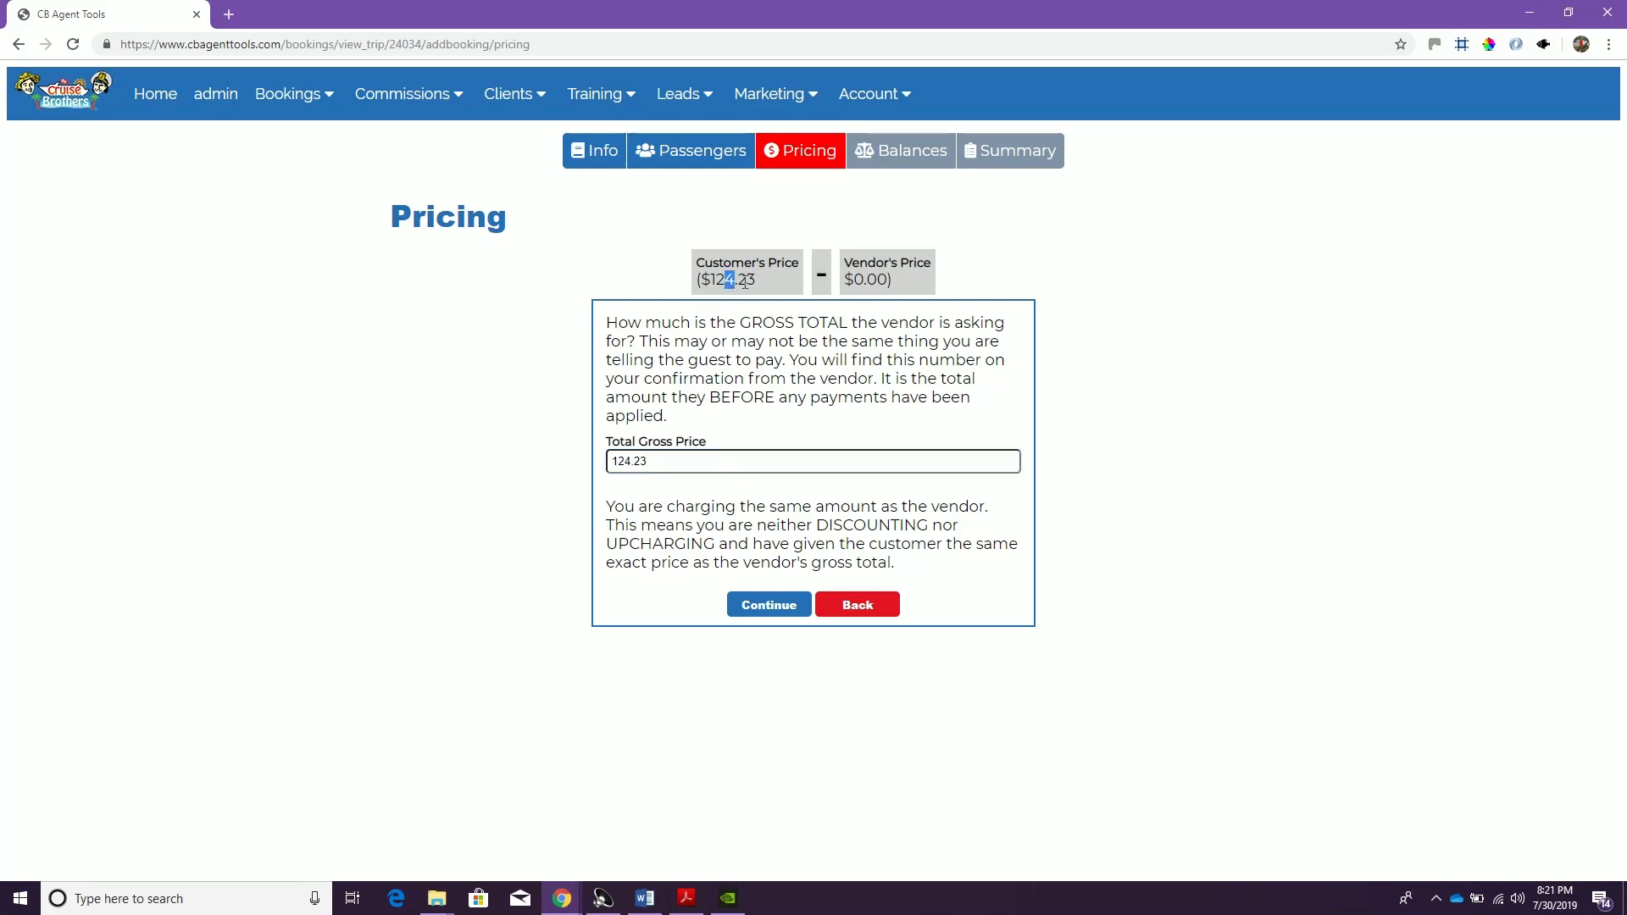
{"action": "double_click", "coordinate": [658, 466]}
{"action": "type", "text": "200"}
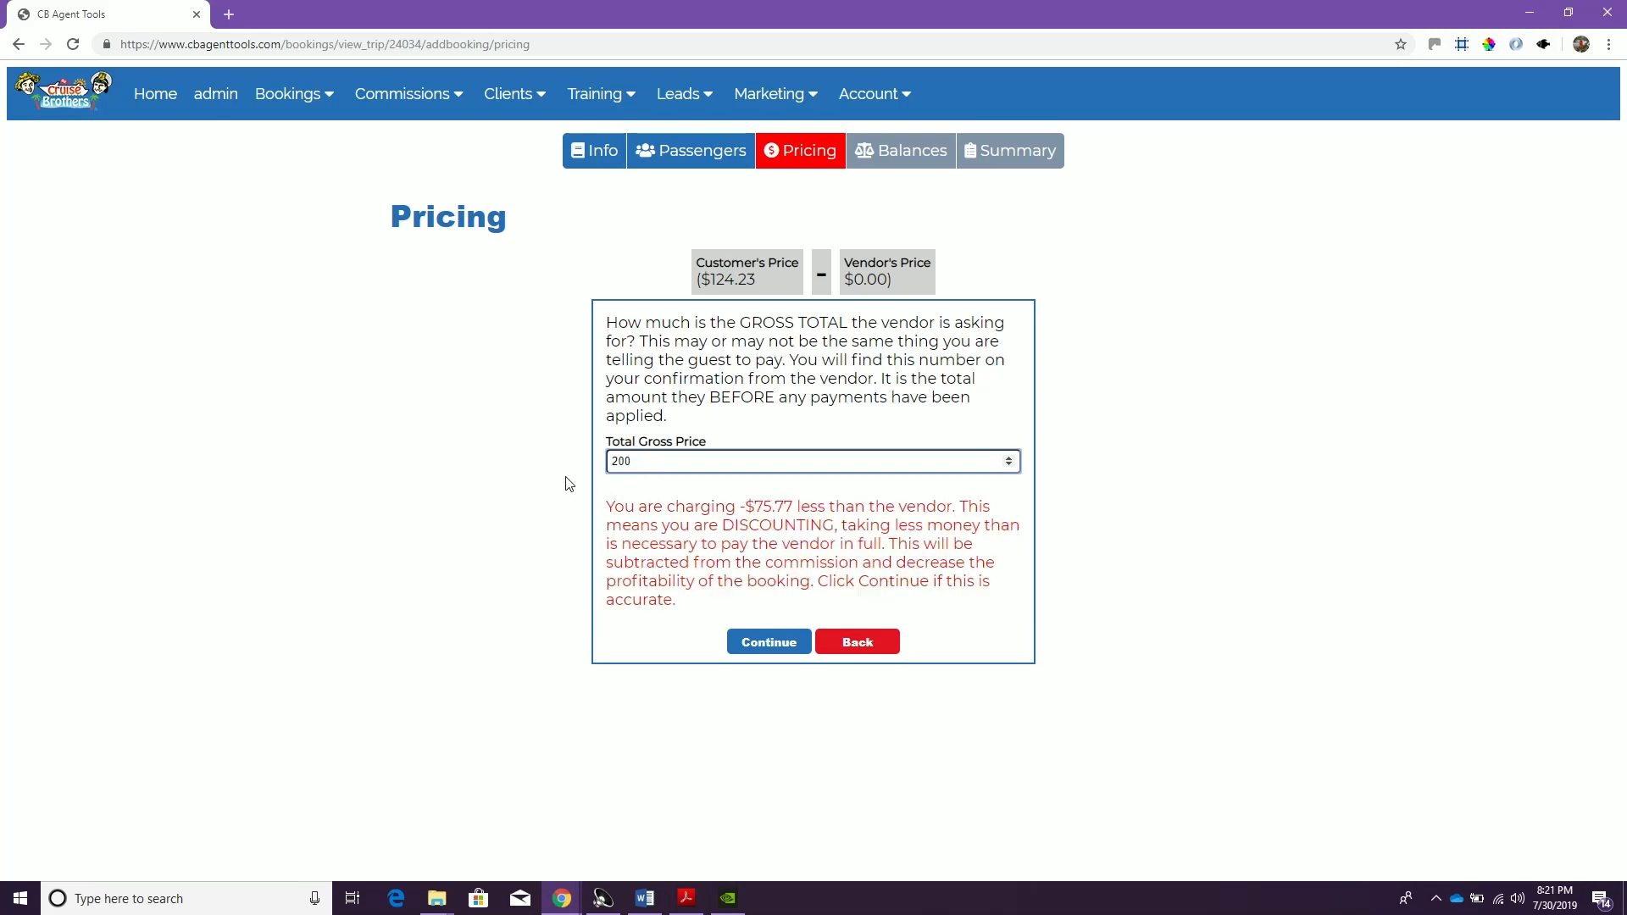
{"action": "double_click", "coordinate": [636, 460]}
{"action": "left_click_drag", "start_coordinate": [742, 508], "coordinate": [806, 505]}
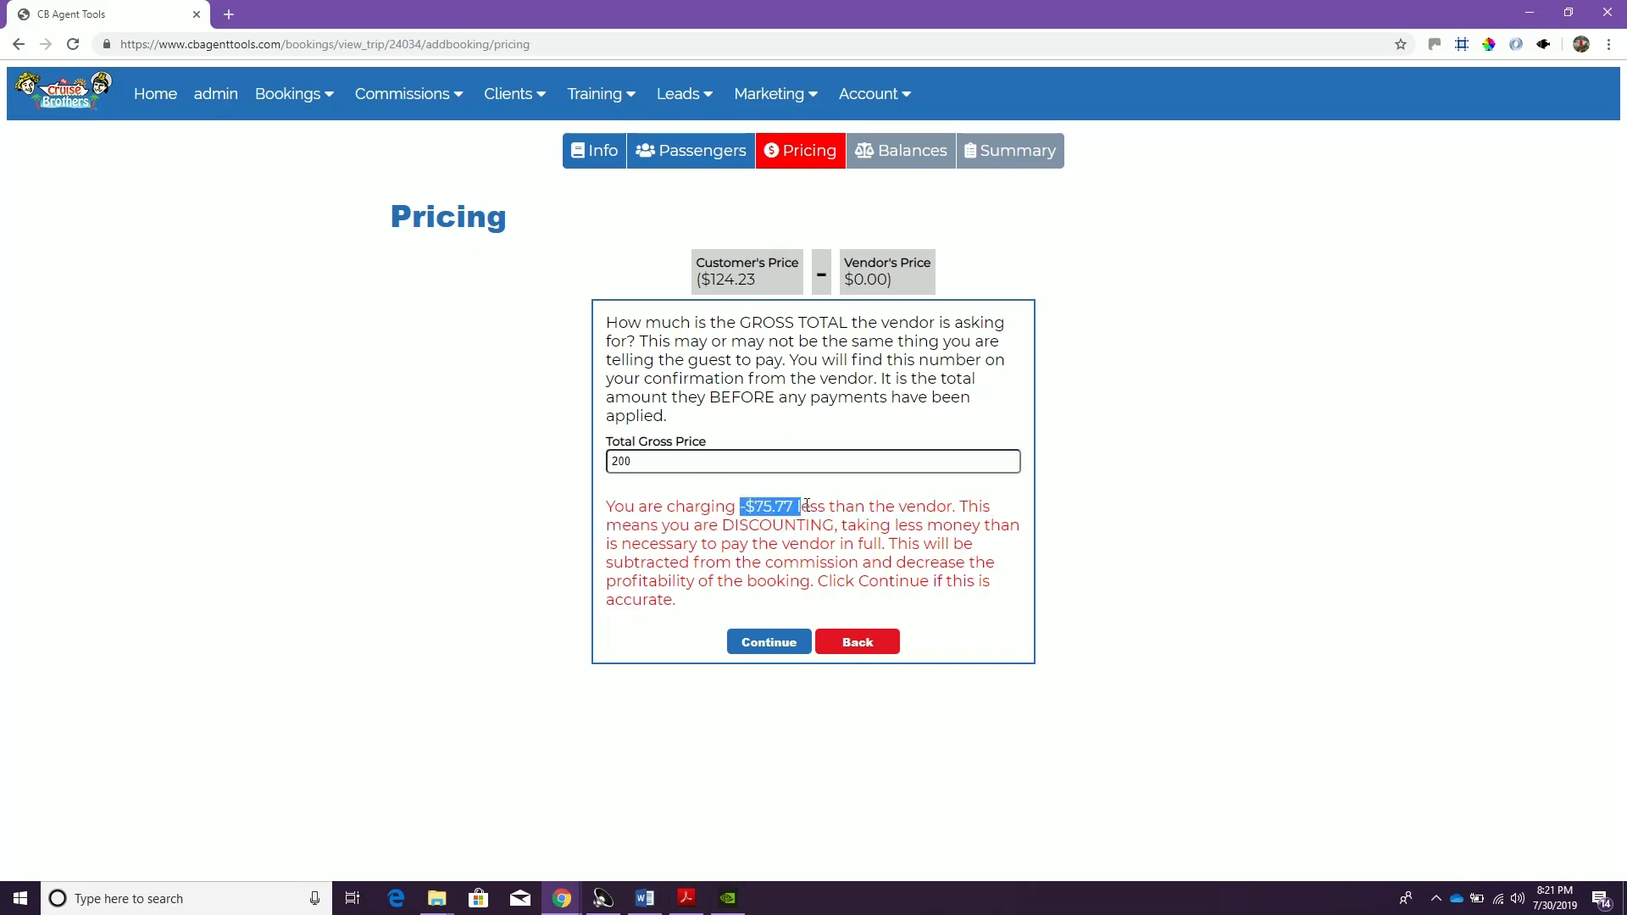
{"action": "left_click", "coordinate": [674, 459]}
{"action": "type", "text": "124.23"}
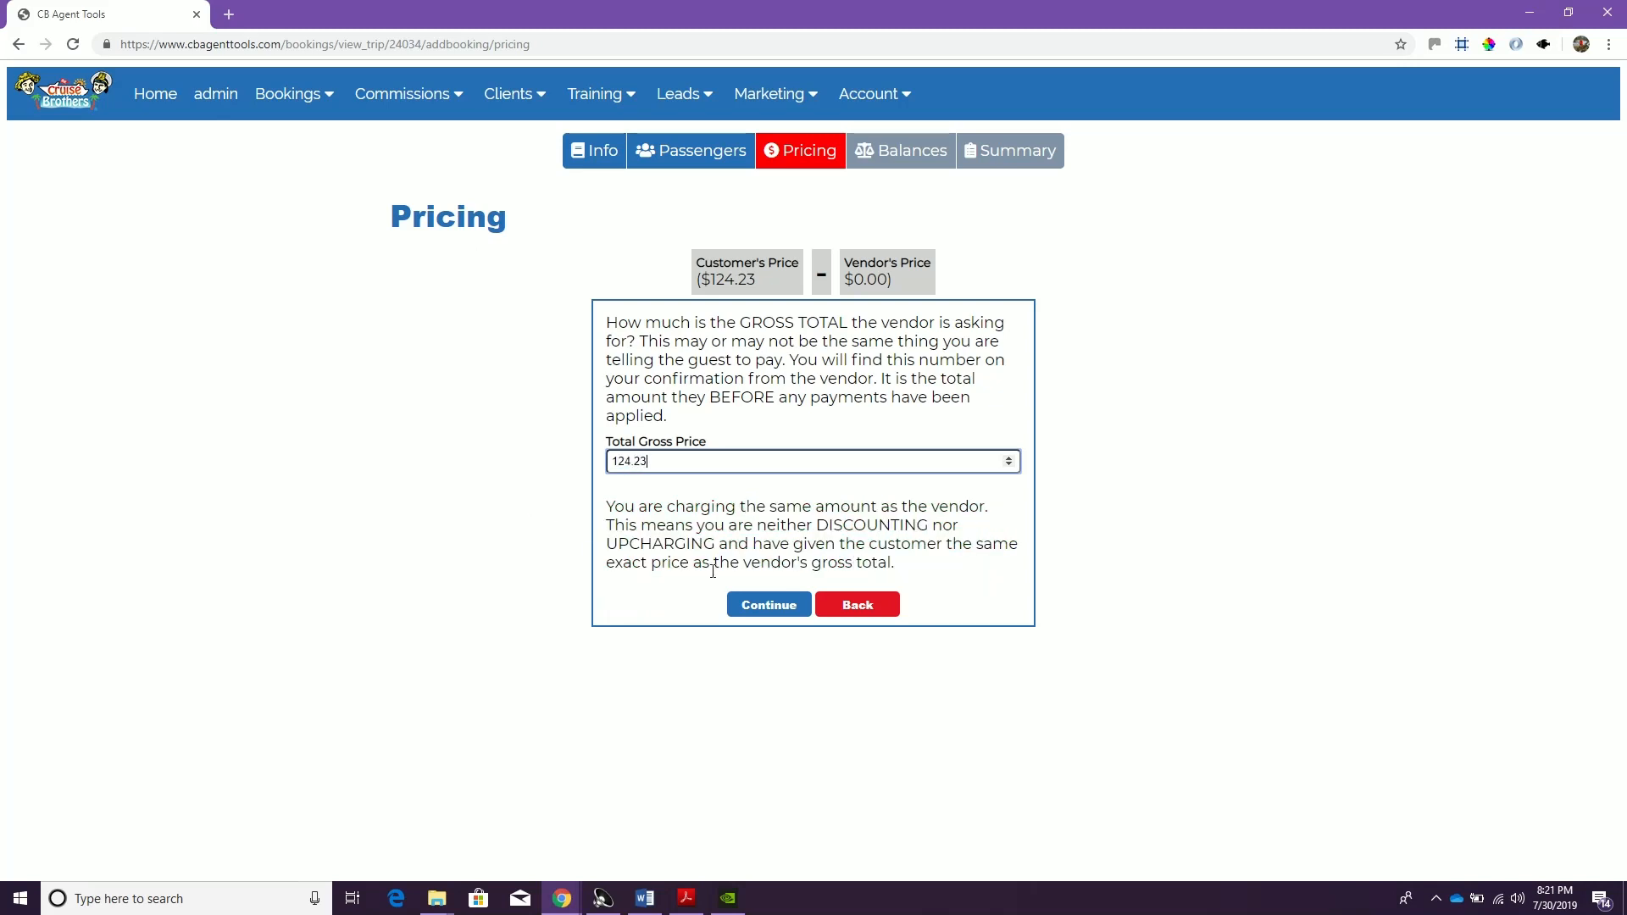
Accept the gross price, set the total commission to 43.25, and confirm the pricing summary
{"action": "left_click", "coordinate": [753, 605]}
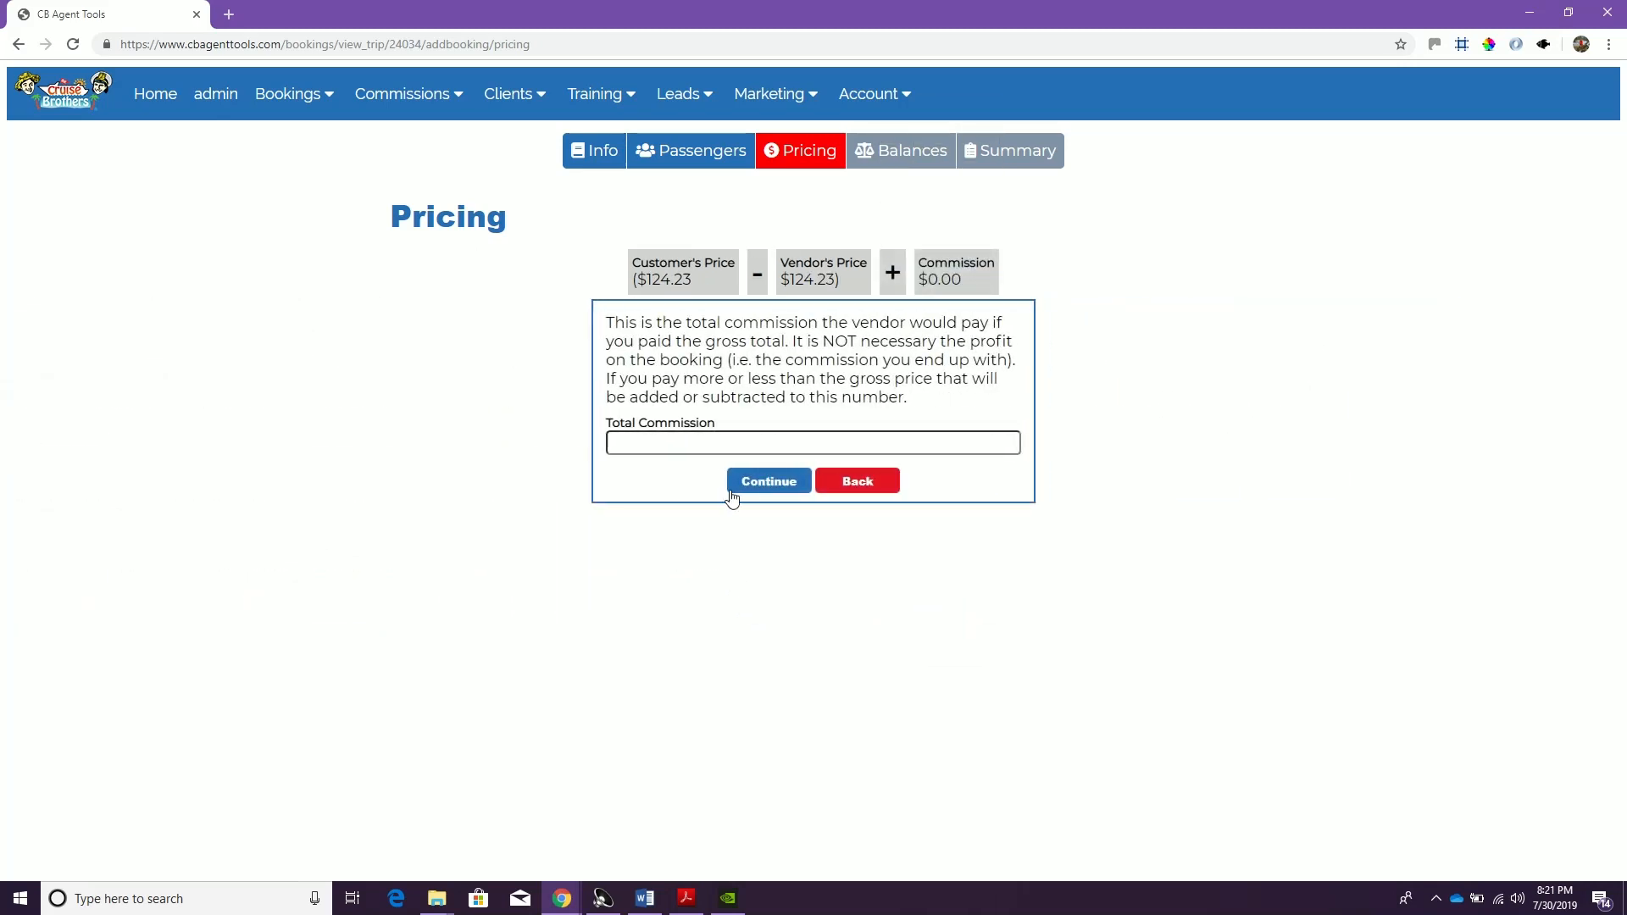
{"action": "left_click", "coordinate": [773, 441]}
{"action": "type", "text": "43.254"}
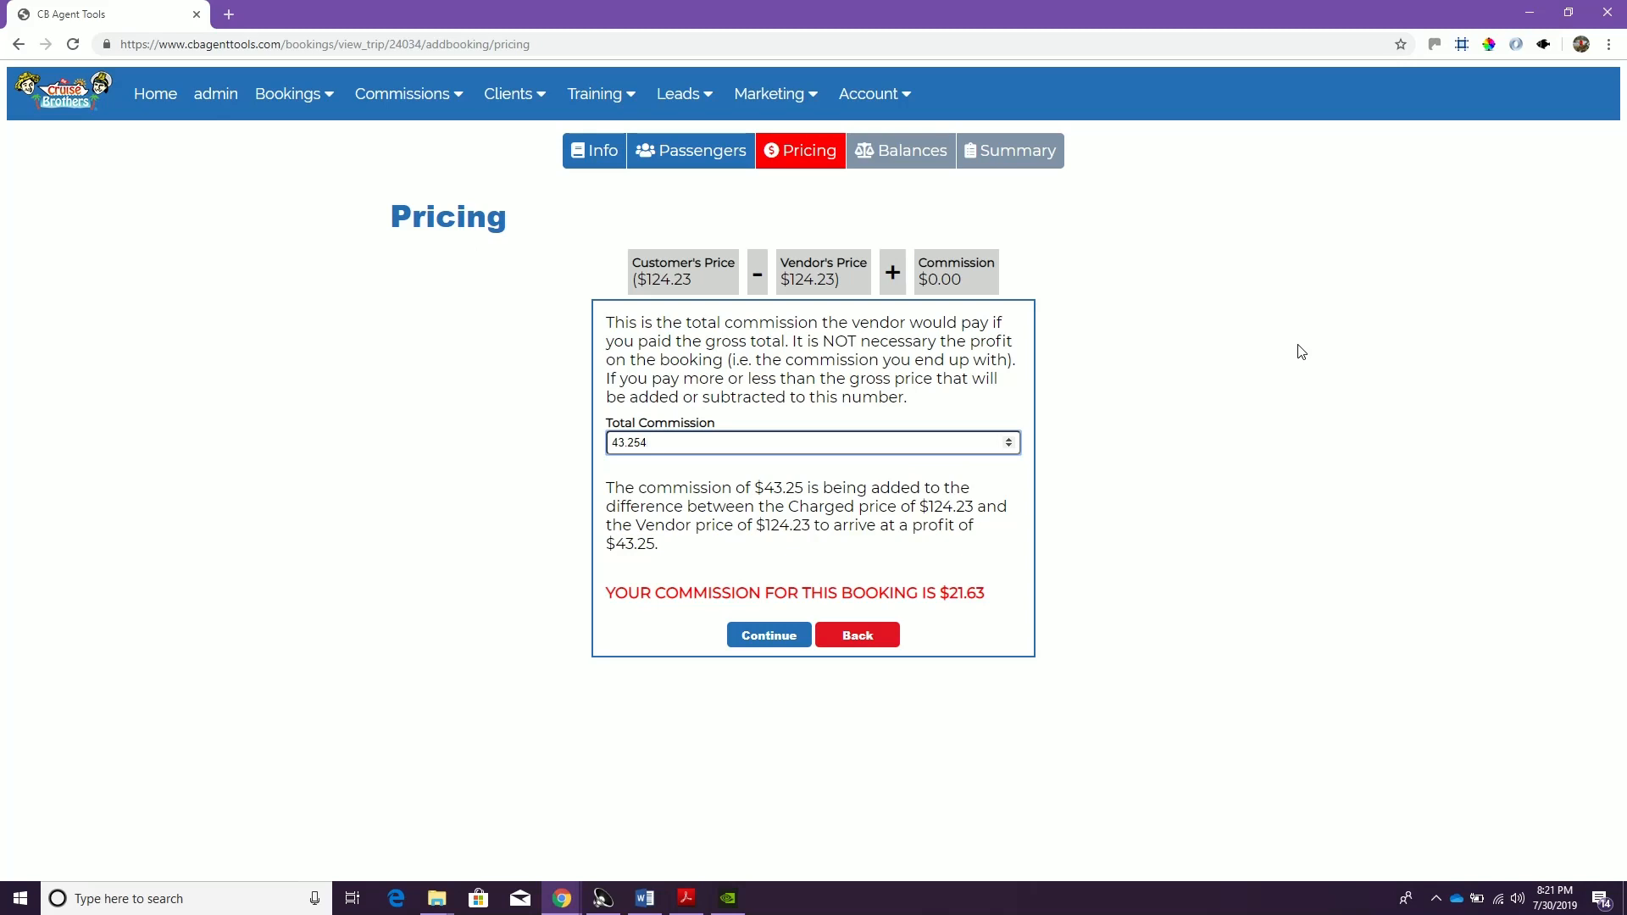
{"action": "key", "text": "BackSpace"}
{"action": "left_click_drag", "start_coordinate": [839, 594], "coordinate": [1004, 602]}
{"action": "left_click", "coordinate": [1007, 601]}
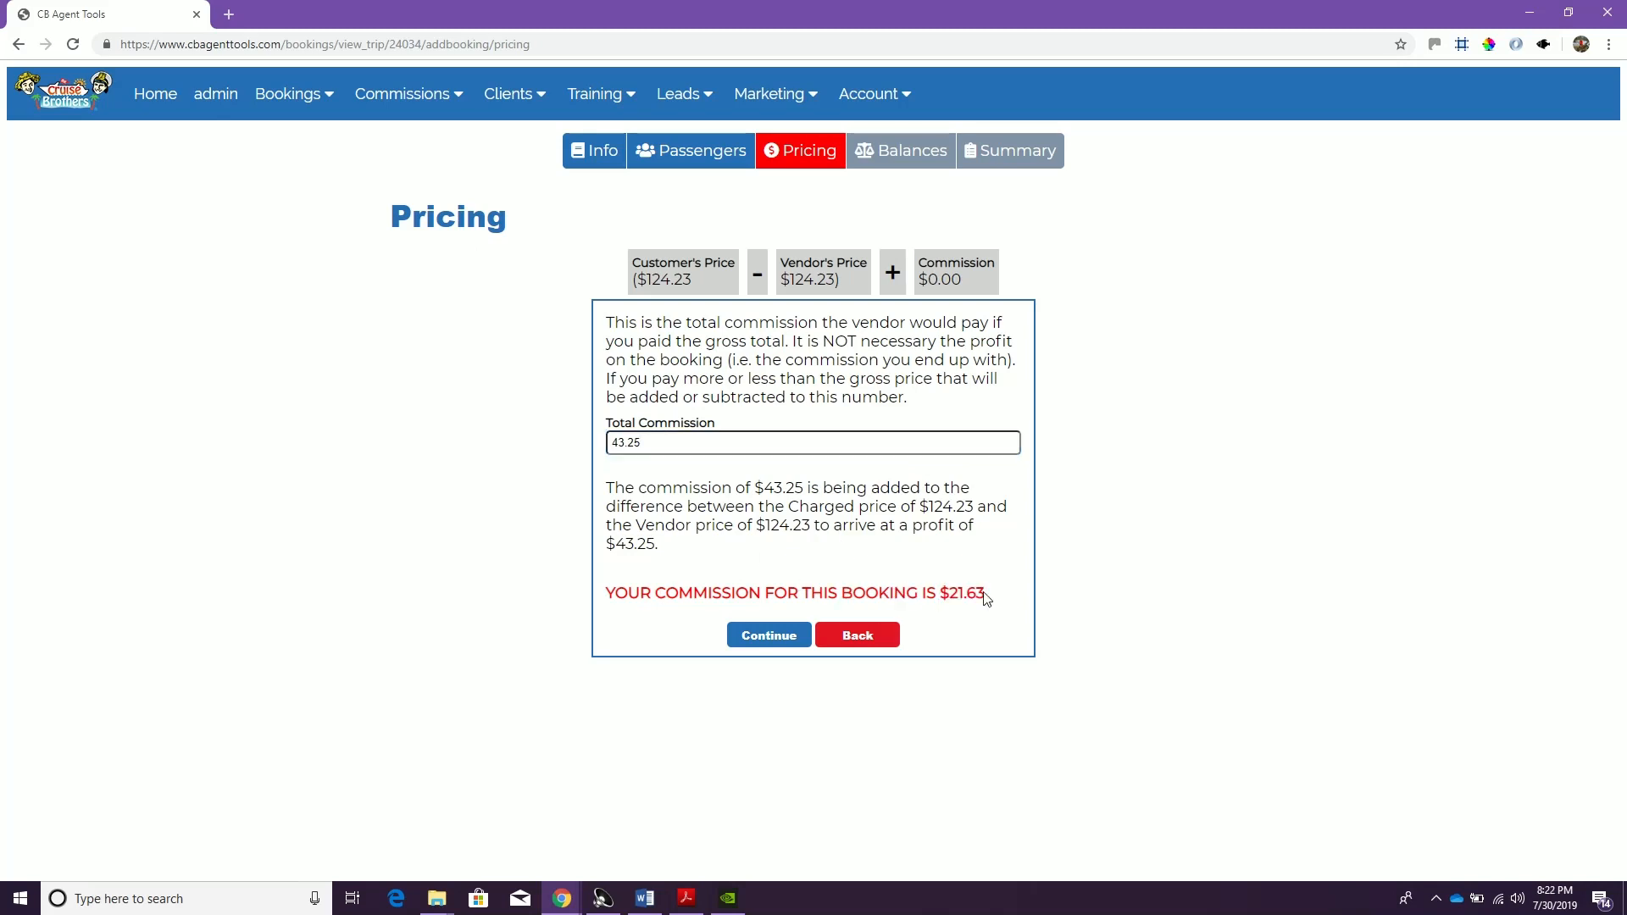
{"action": "left_click", "coordinate": [791, 637]}
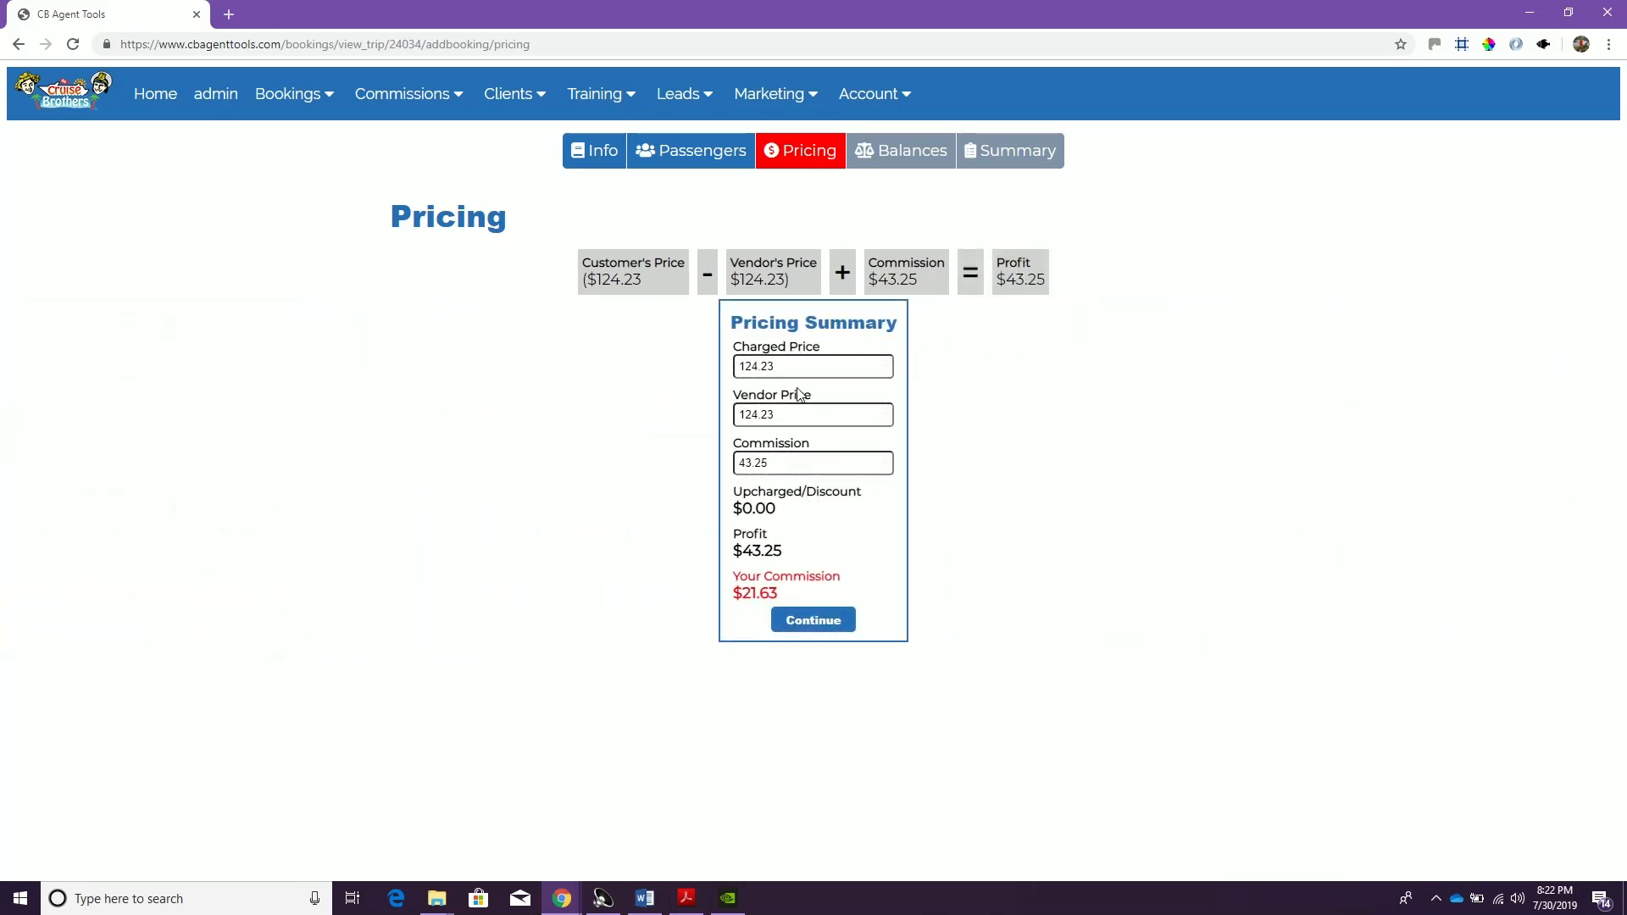
{"action": "left_click", "coordinate": [776, 461]}
{"action": "left_click", "coordinate": [818, 620]}
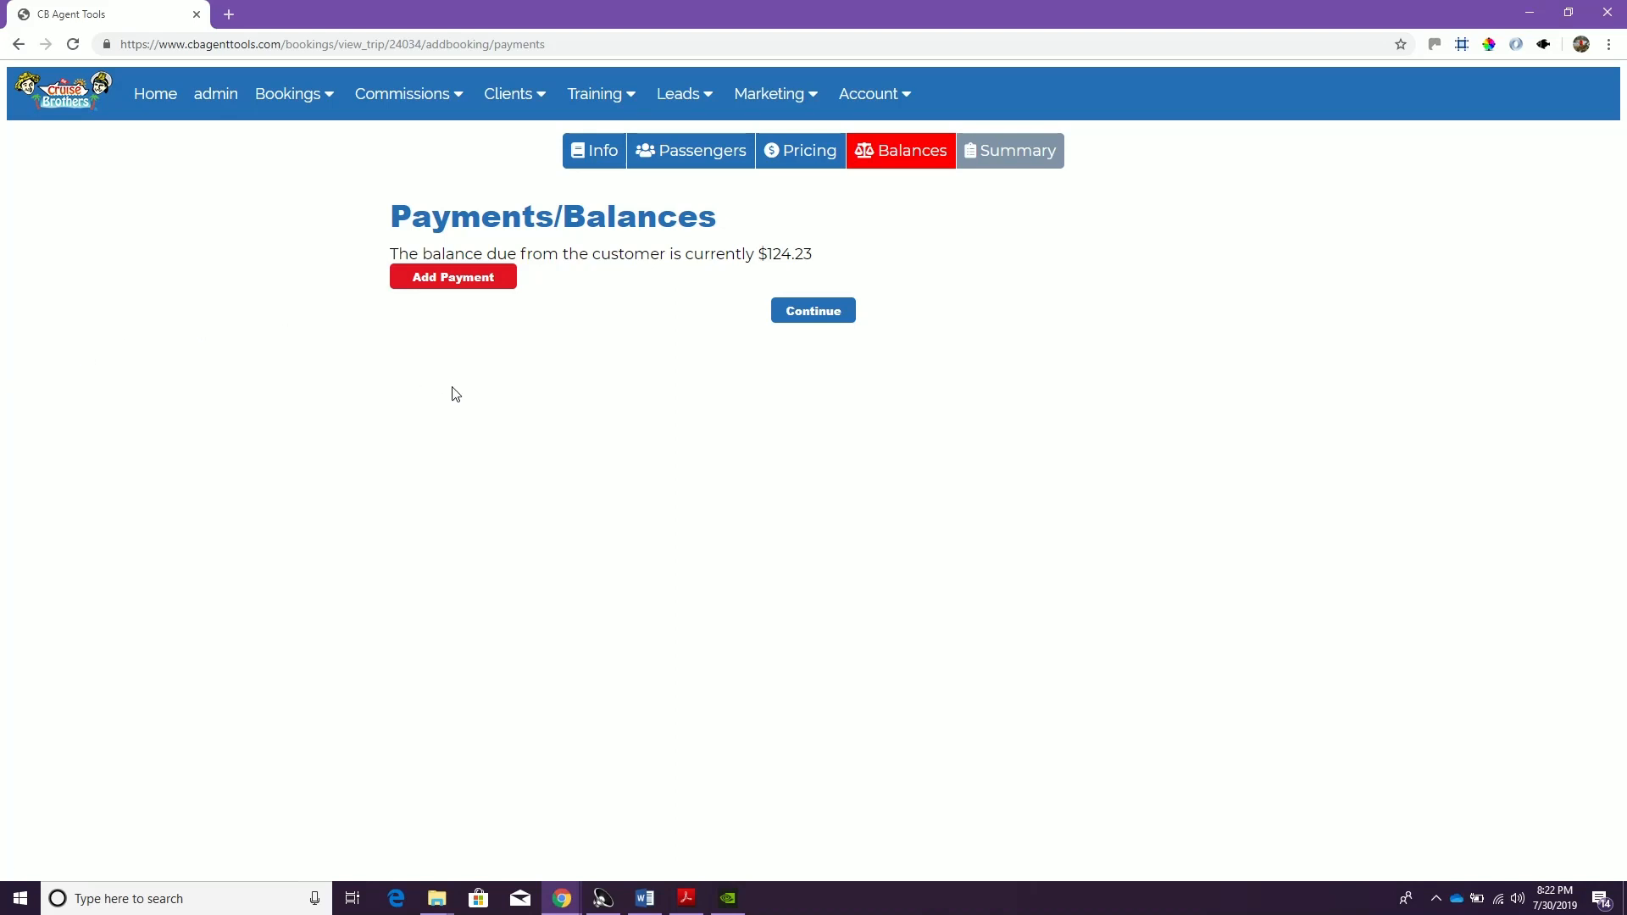
Add a payment with the payer's full name, the payment date 07/30/2019 and Credit Card as payment type
{"action": "left_click", "coordinate": [447, 288]}
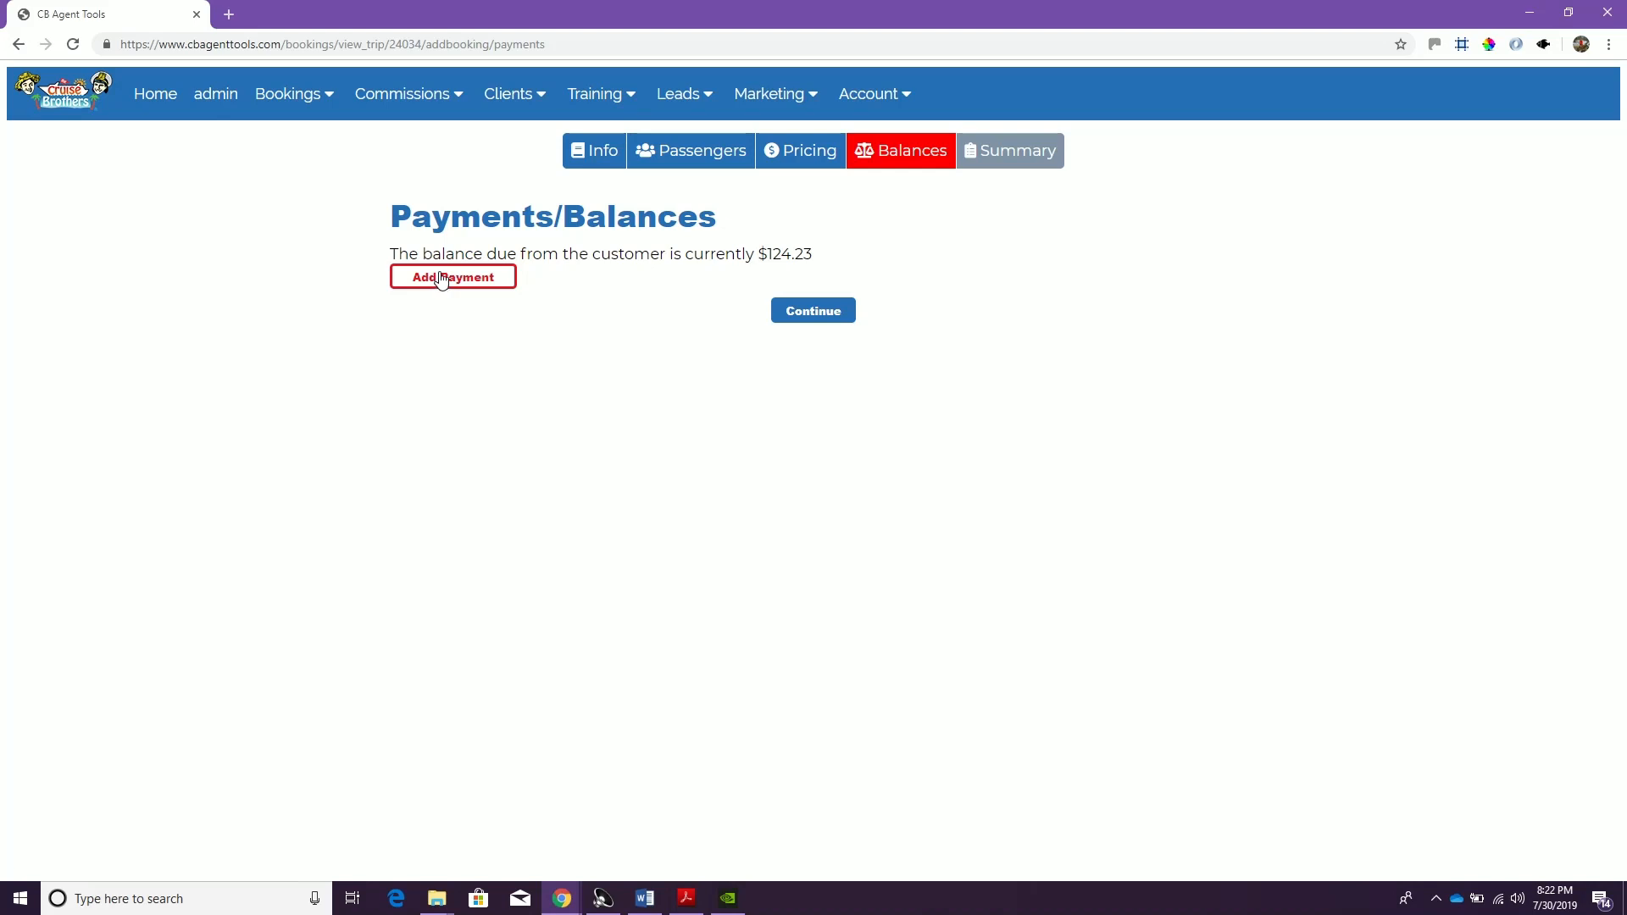
{"action": "left_click", "coordinate": [441, 280]}
{"action": "left_click", "coordinate": [474, 367]}
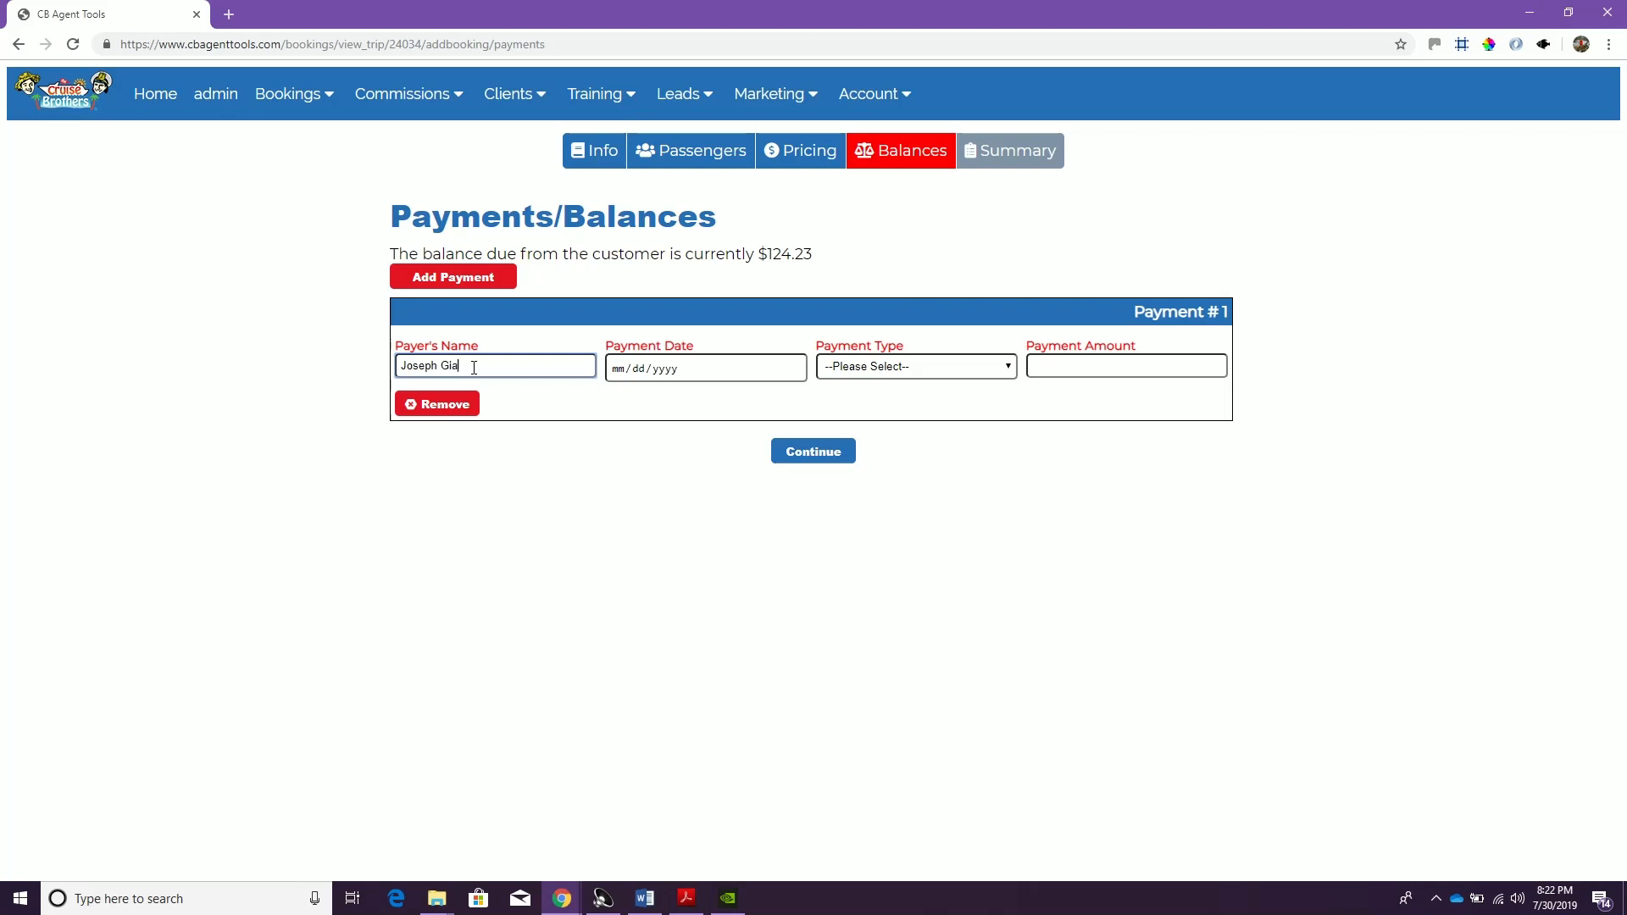
{"action": "key", "text": "Tab"}
{"action": "type", "text": "07302019"}
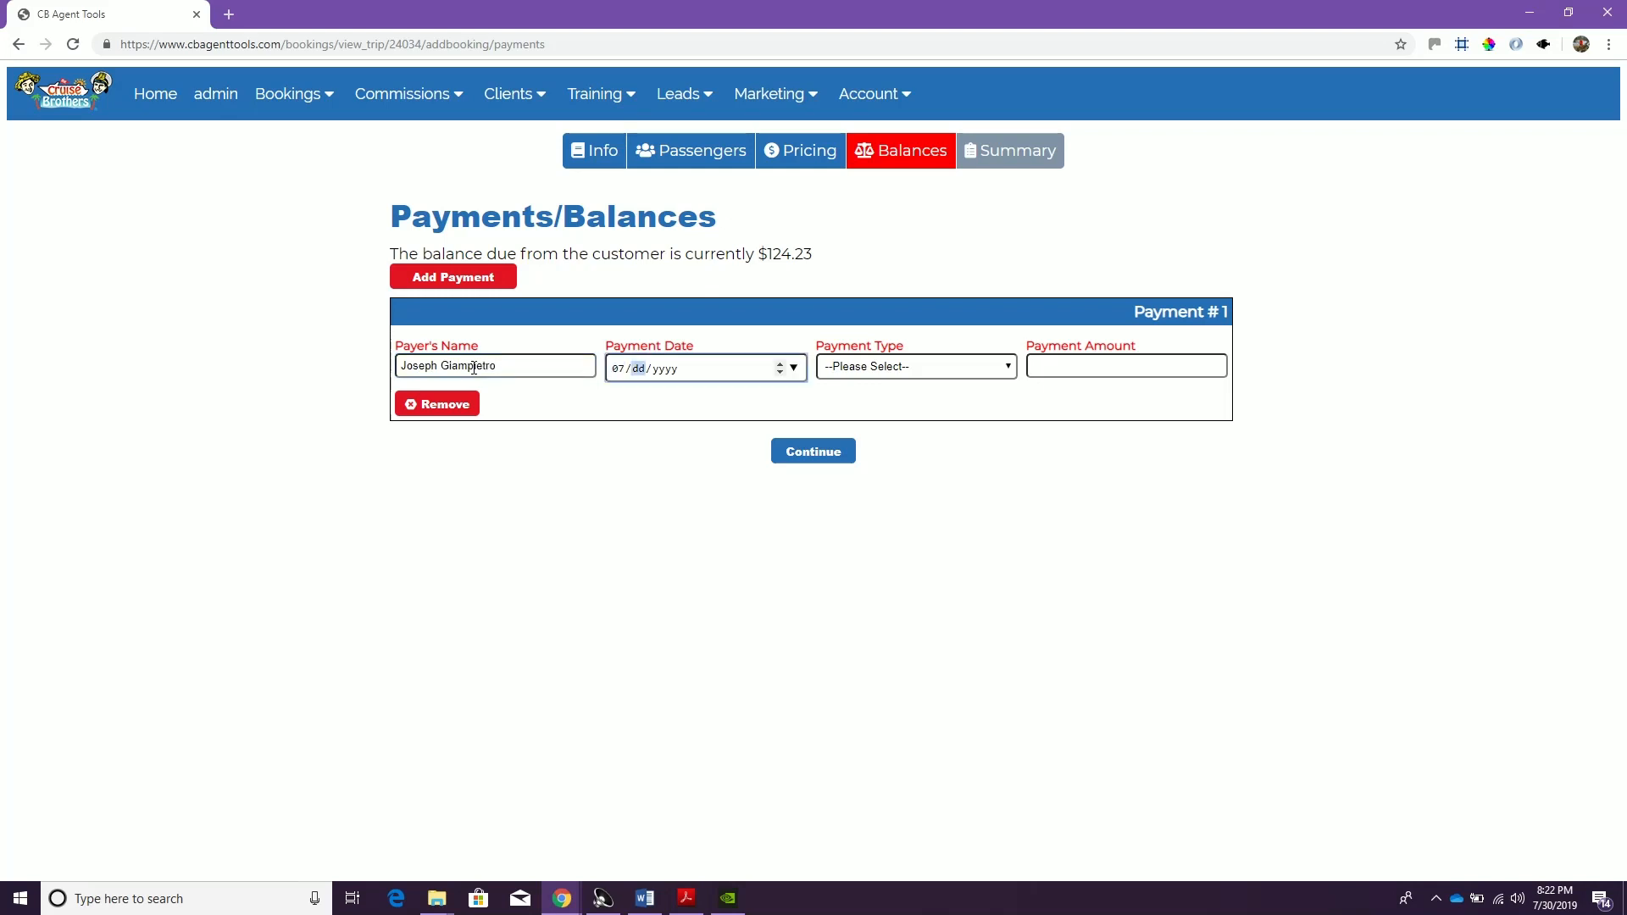
{"action": "key", "text": "Tab"}
{"action": "key", "text": "c"}
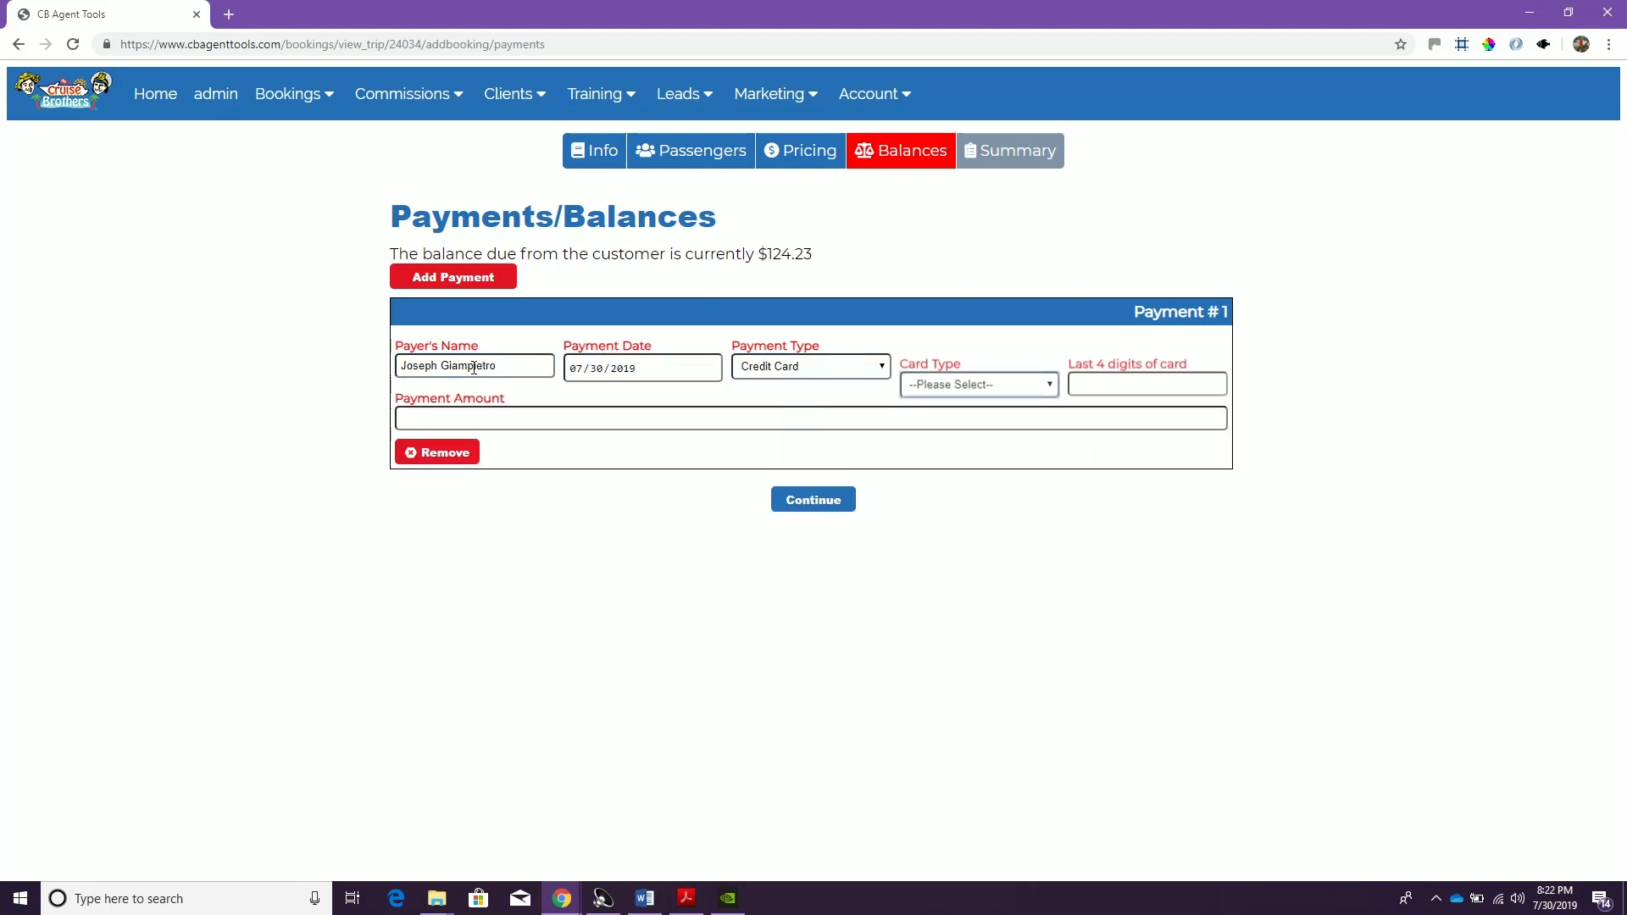
Choose Visa as the card type, enter the last four digits of the card, and set the payment amount to 124.23
{"action": "key", "text": "v"}
{"action": "key", "text": "Tab"}
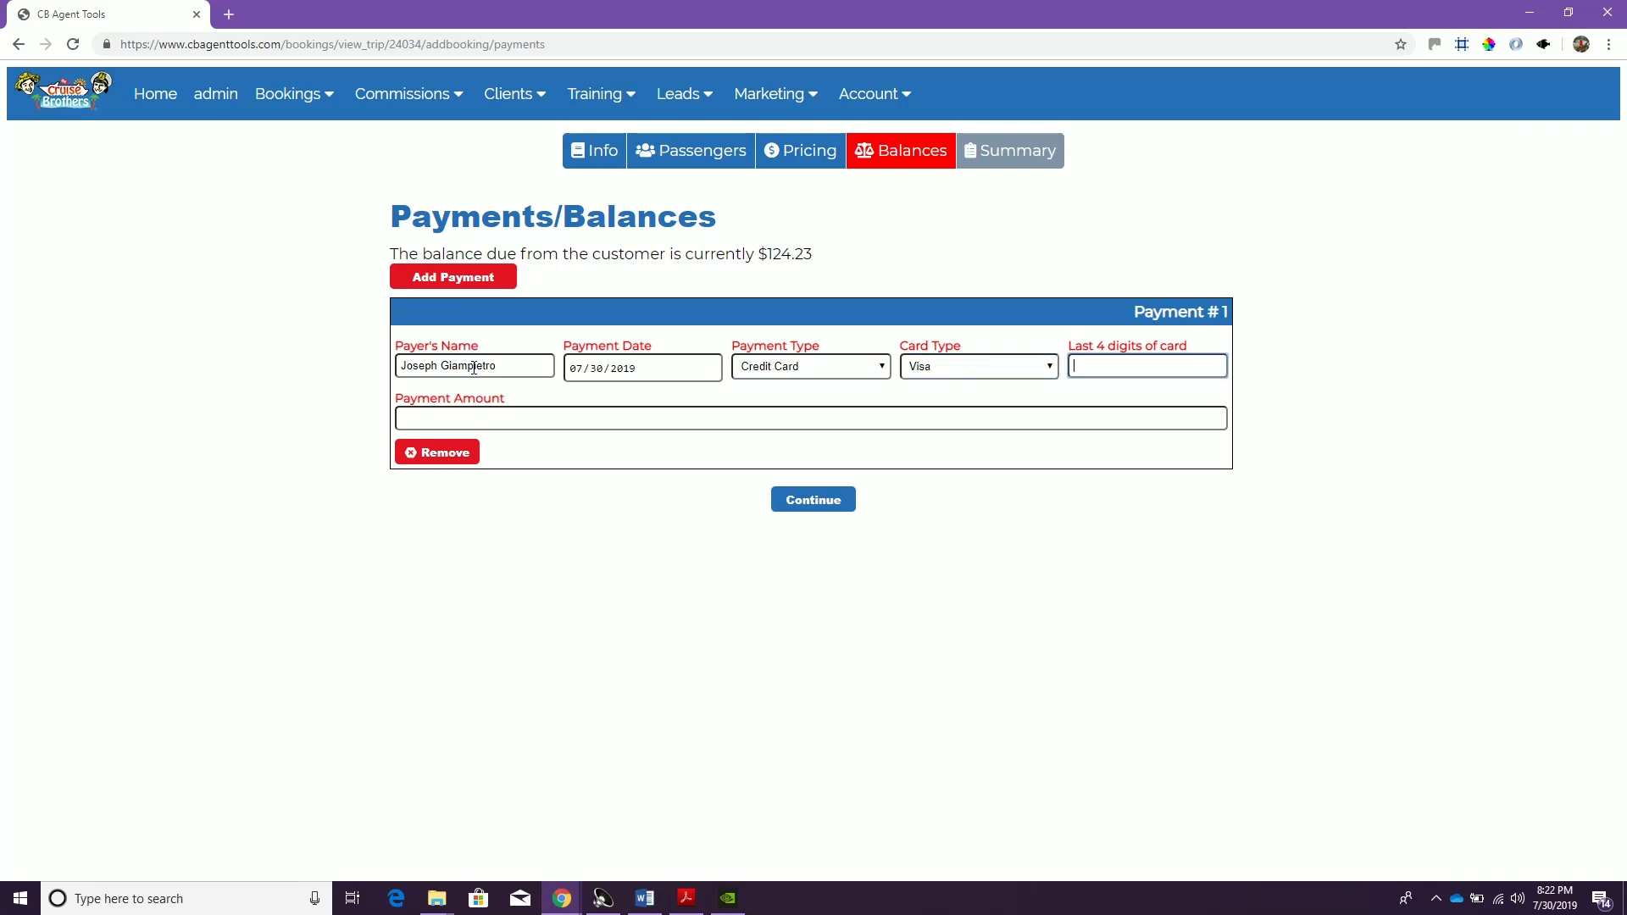
{"action": "type", "text": "1234"}
{"action": "key", "text": "Tab"}
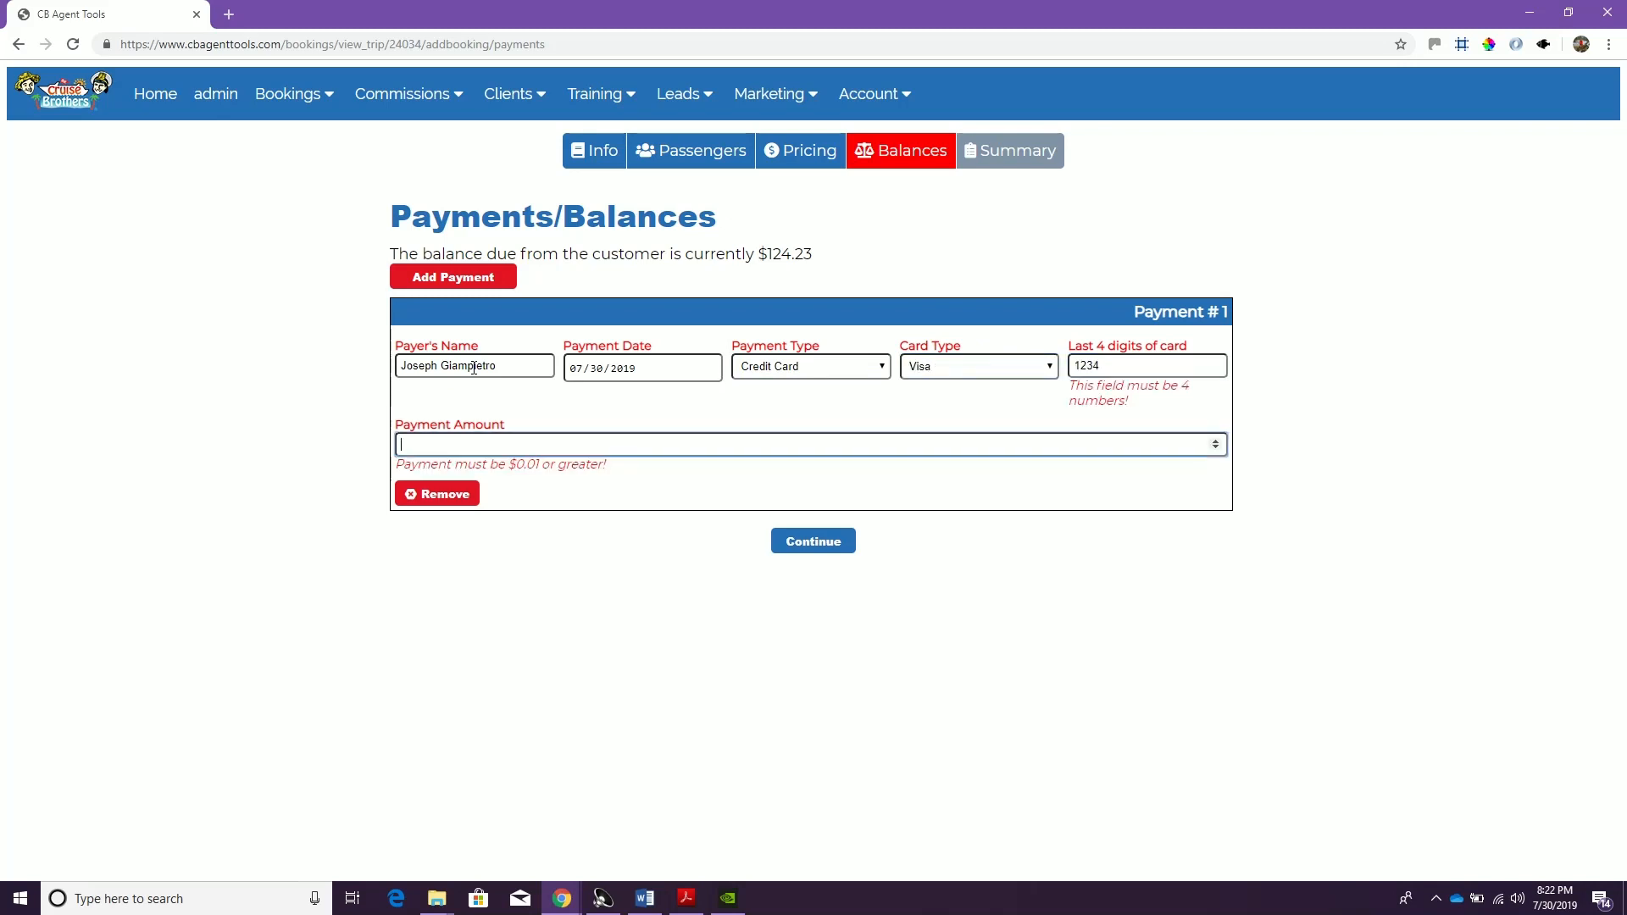
{"action": "type", "text": "124.23"}
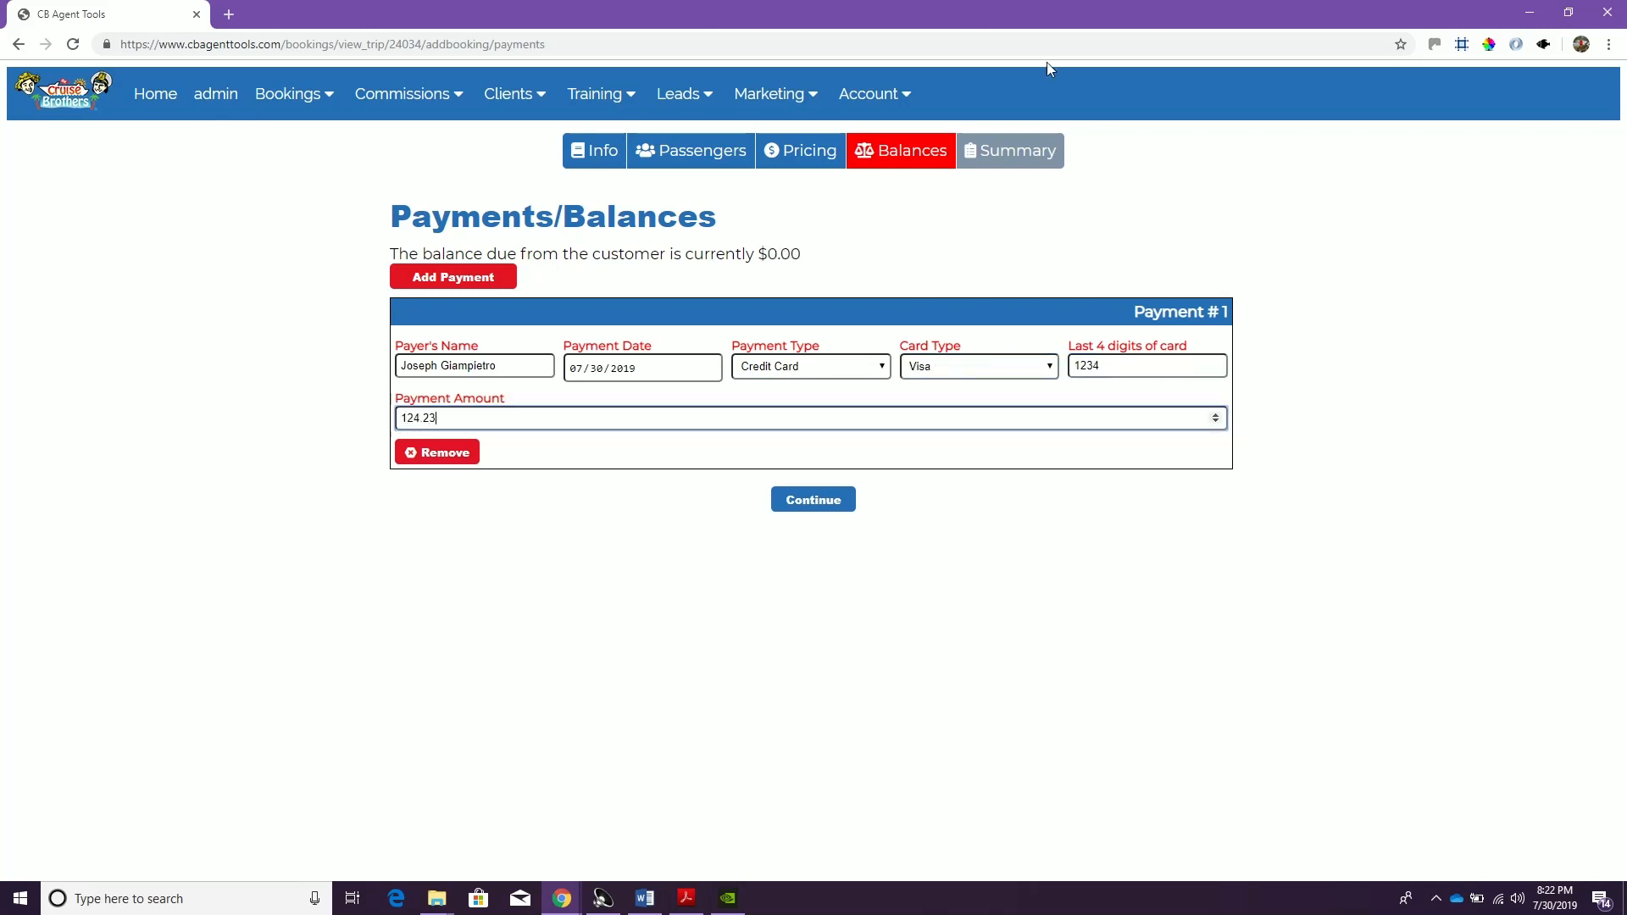
Try a payment amount of 100 to check the customer's balance, and restore the amount to 124.23
{"action": "double_click", "coordinate": [784, 253]}
{"action": "double_click", "coordinate": [428, 418]}
{"action": "type", "text": "100.00"}
{"action": "double_click", "coordinate": [784, 254]}
{"action": "left_click", "coordinate": [813, 272]}
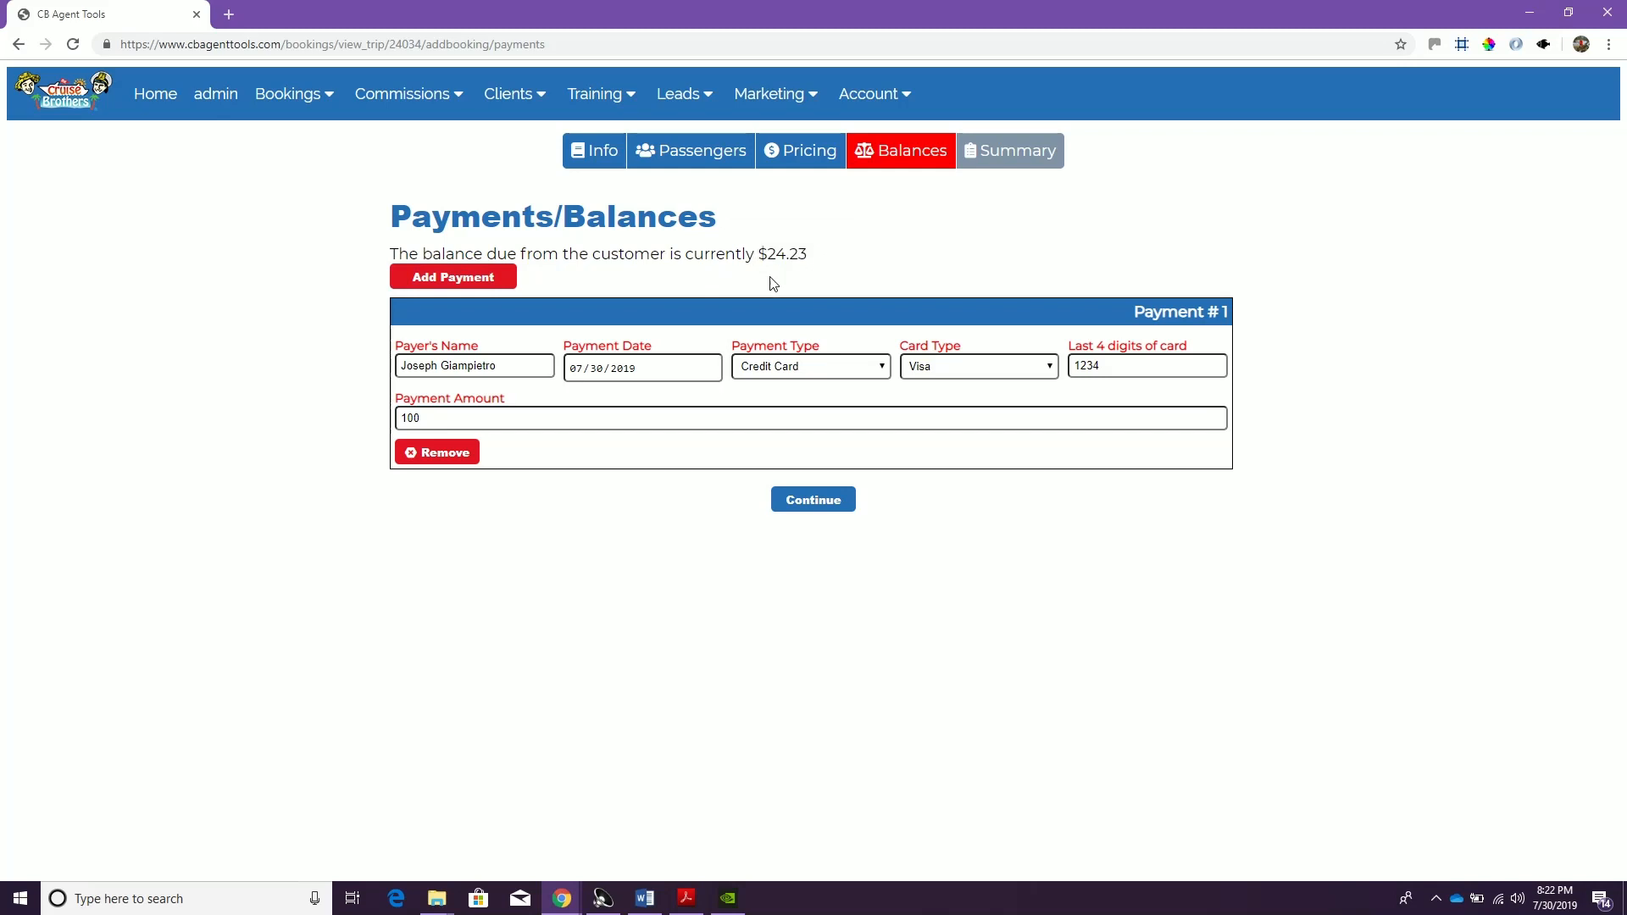
{"action": "double_click", "coordinate": [452, 412]}
{"action": "type", "text": "1"}
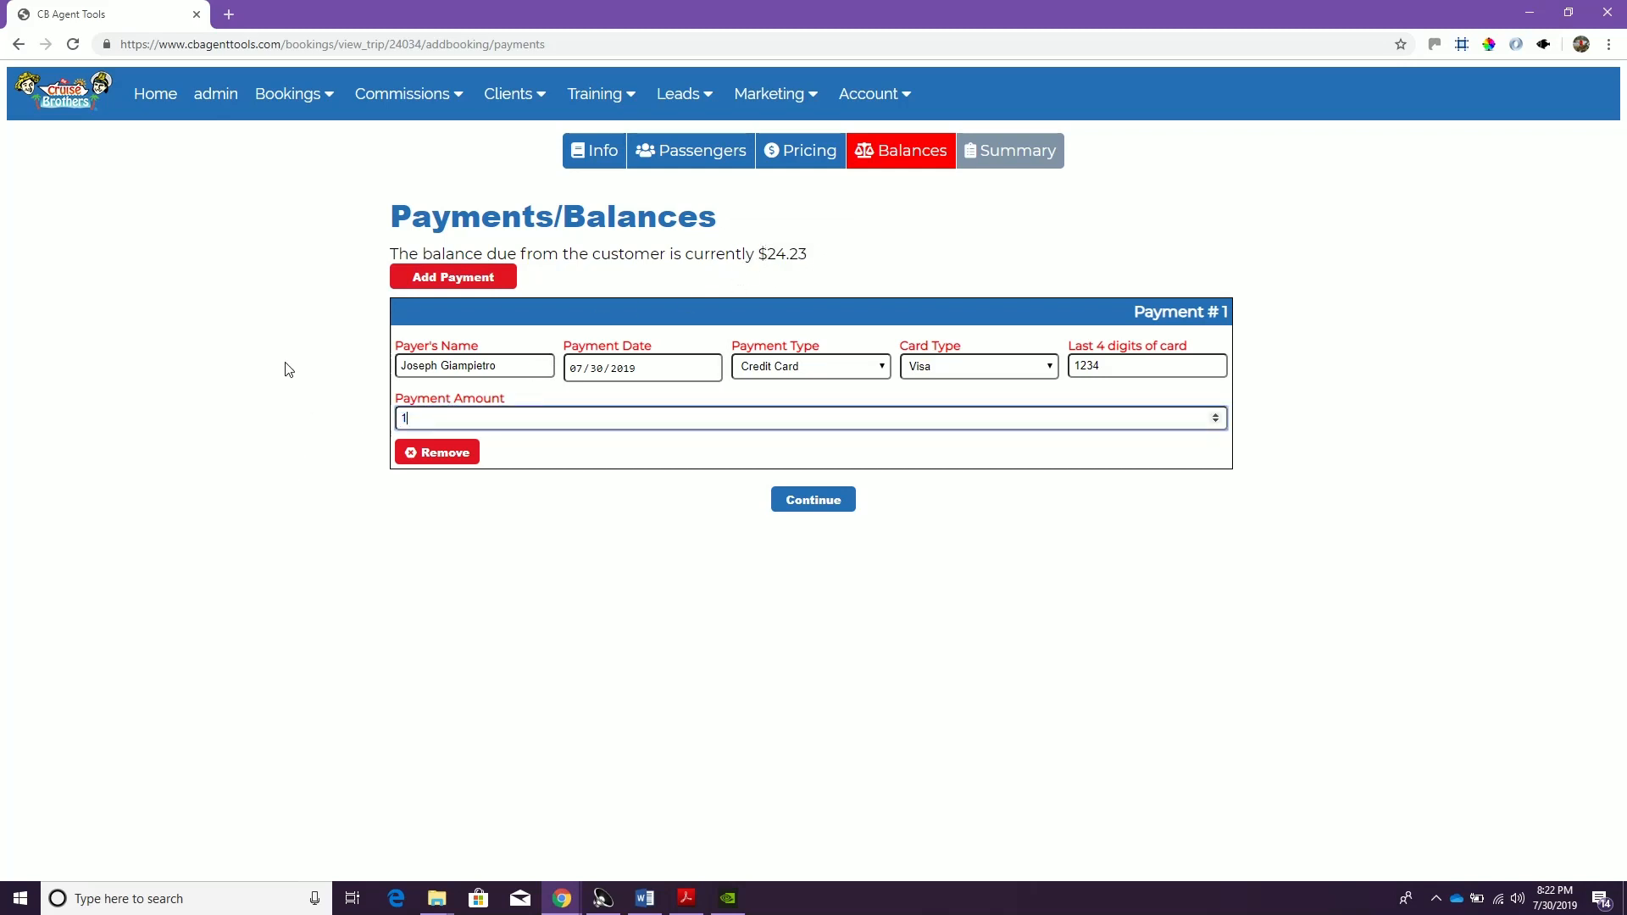
{"action": "type", "text": "24.23"}
Accept the payment and save the insurance booking from its summary
{"action": "left_click", "coordinate": [803, 508]}
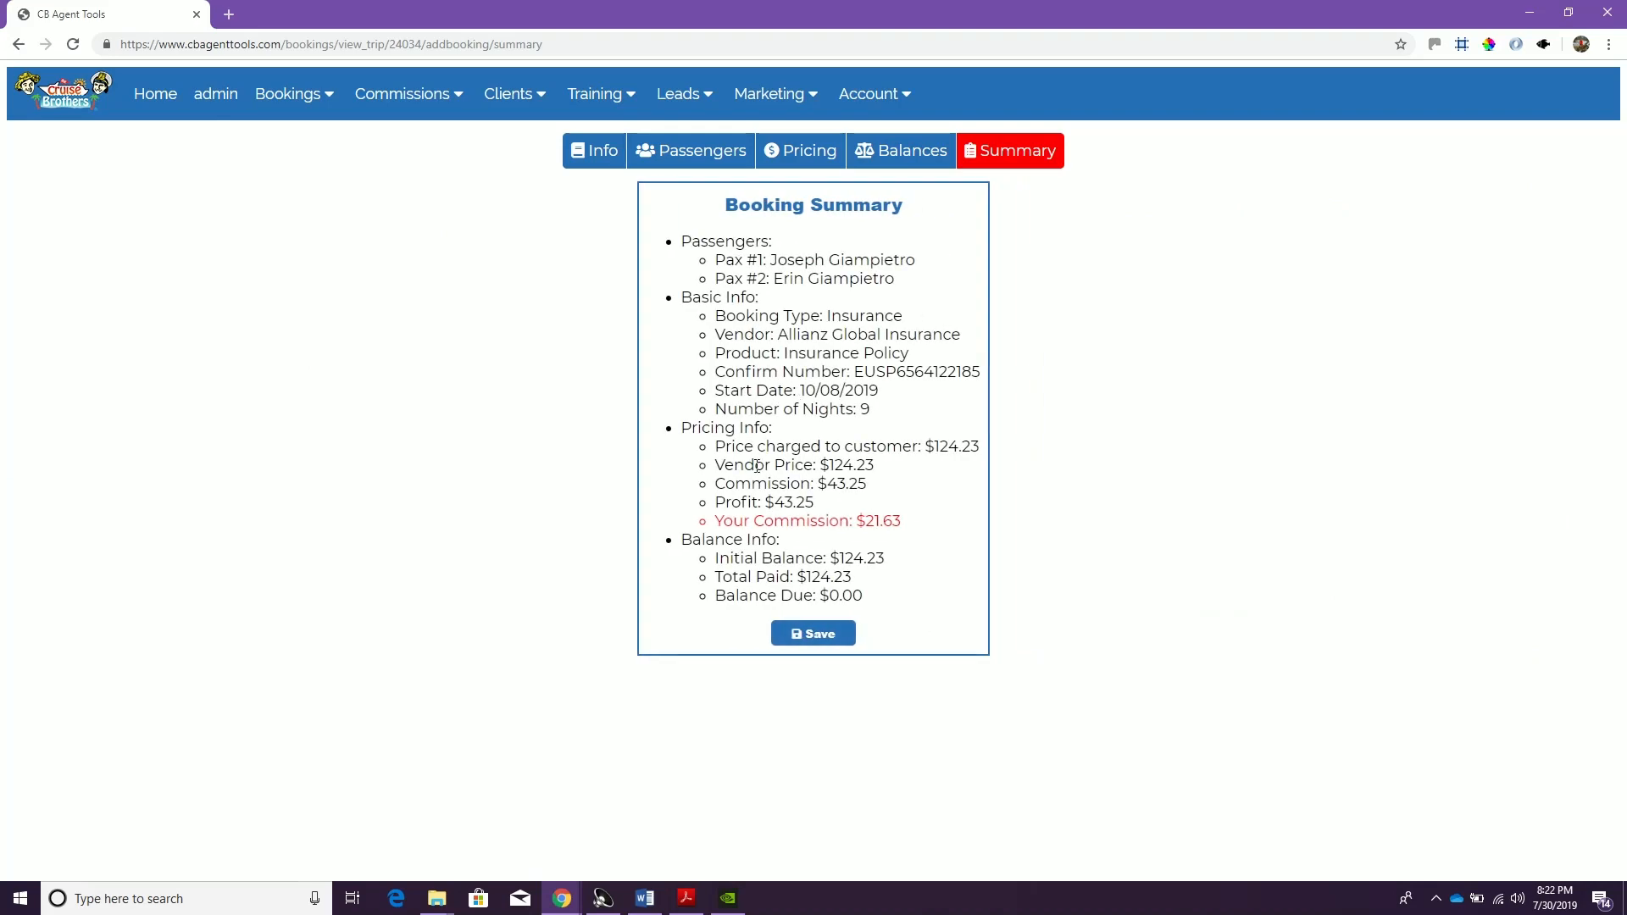
{"action": "left_click", "coordinate": [811, 642]}
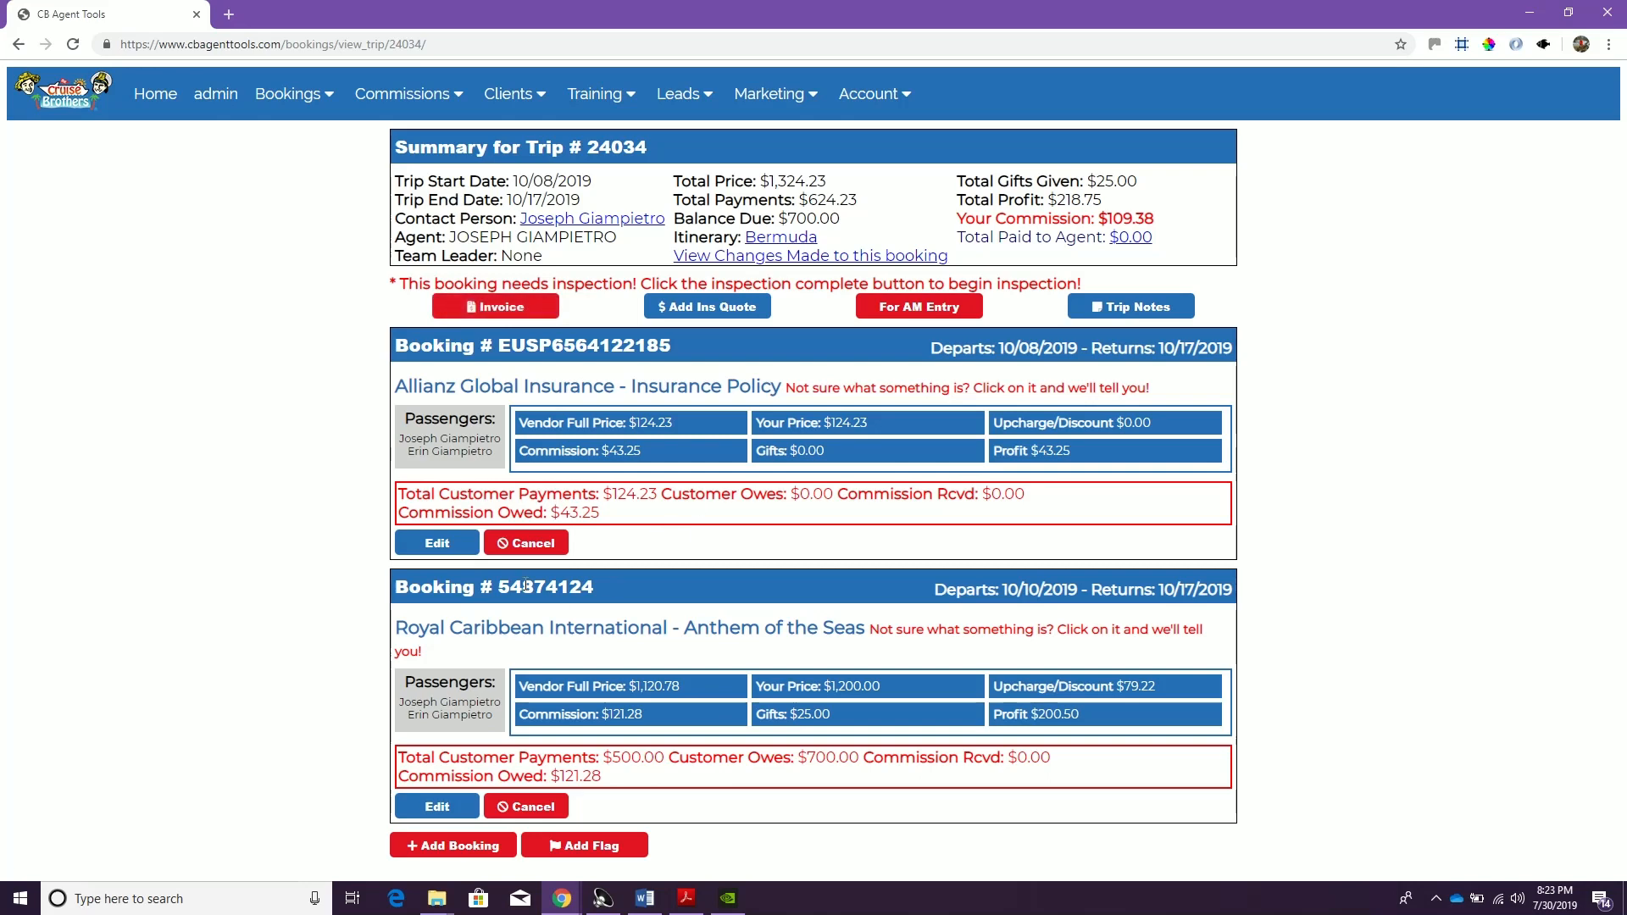
Add a booking to the trip with Hotel as booking type, Expedia as vendor and Hotel as product
{"action": "left_click", "coordinate": [436, 847]}
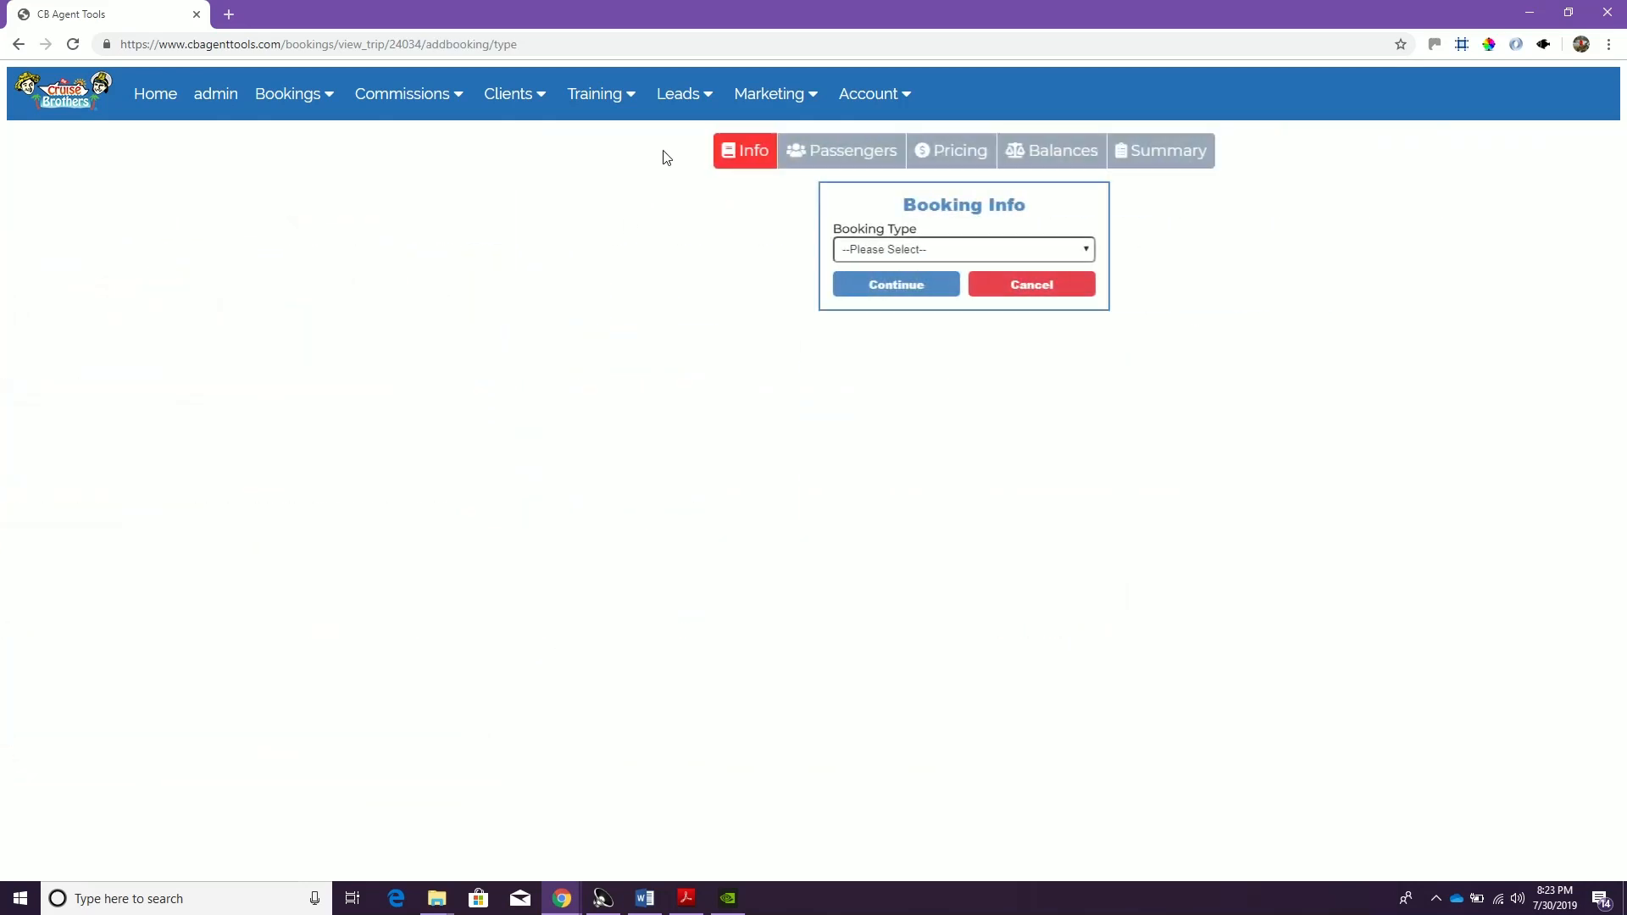
{"action": "left_click", "coordinate": [712, 251]}
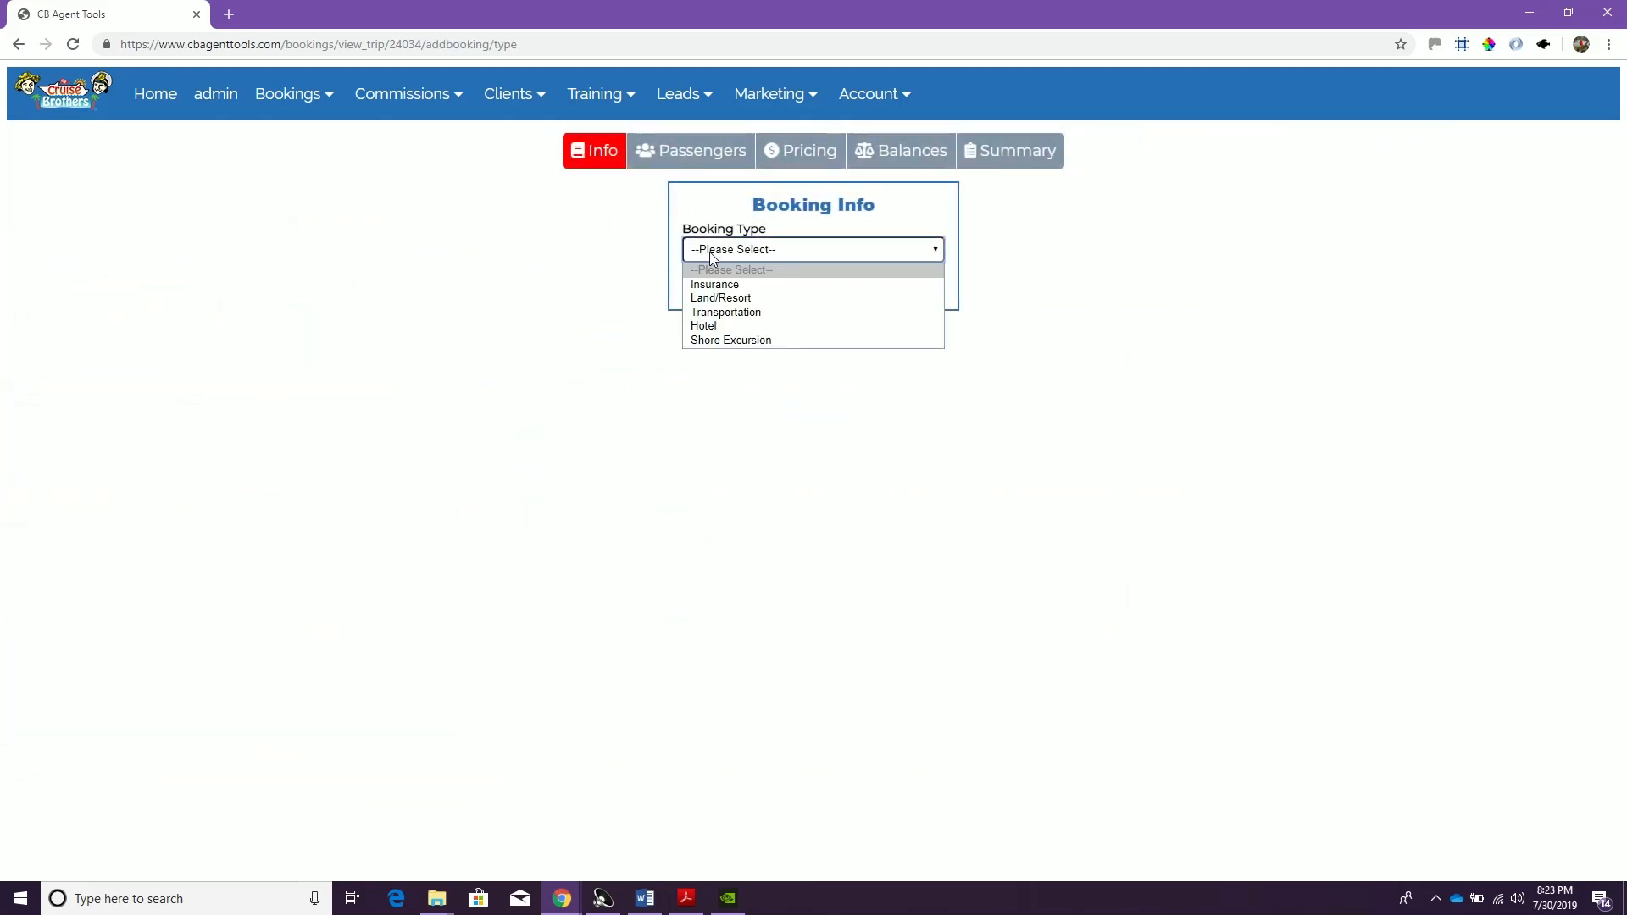
{"action": "left_click", "coordinate": [719, 325]}
{"action": "left_click", "coordinate": [694, 302]}
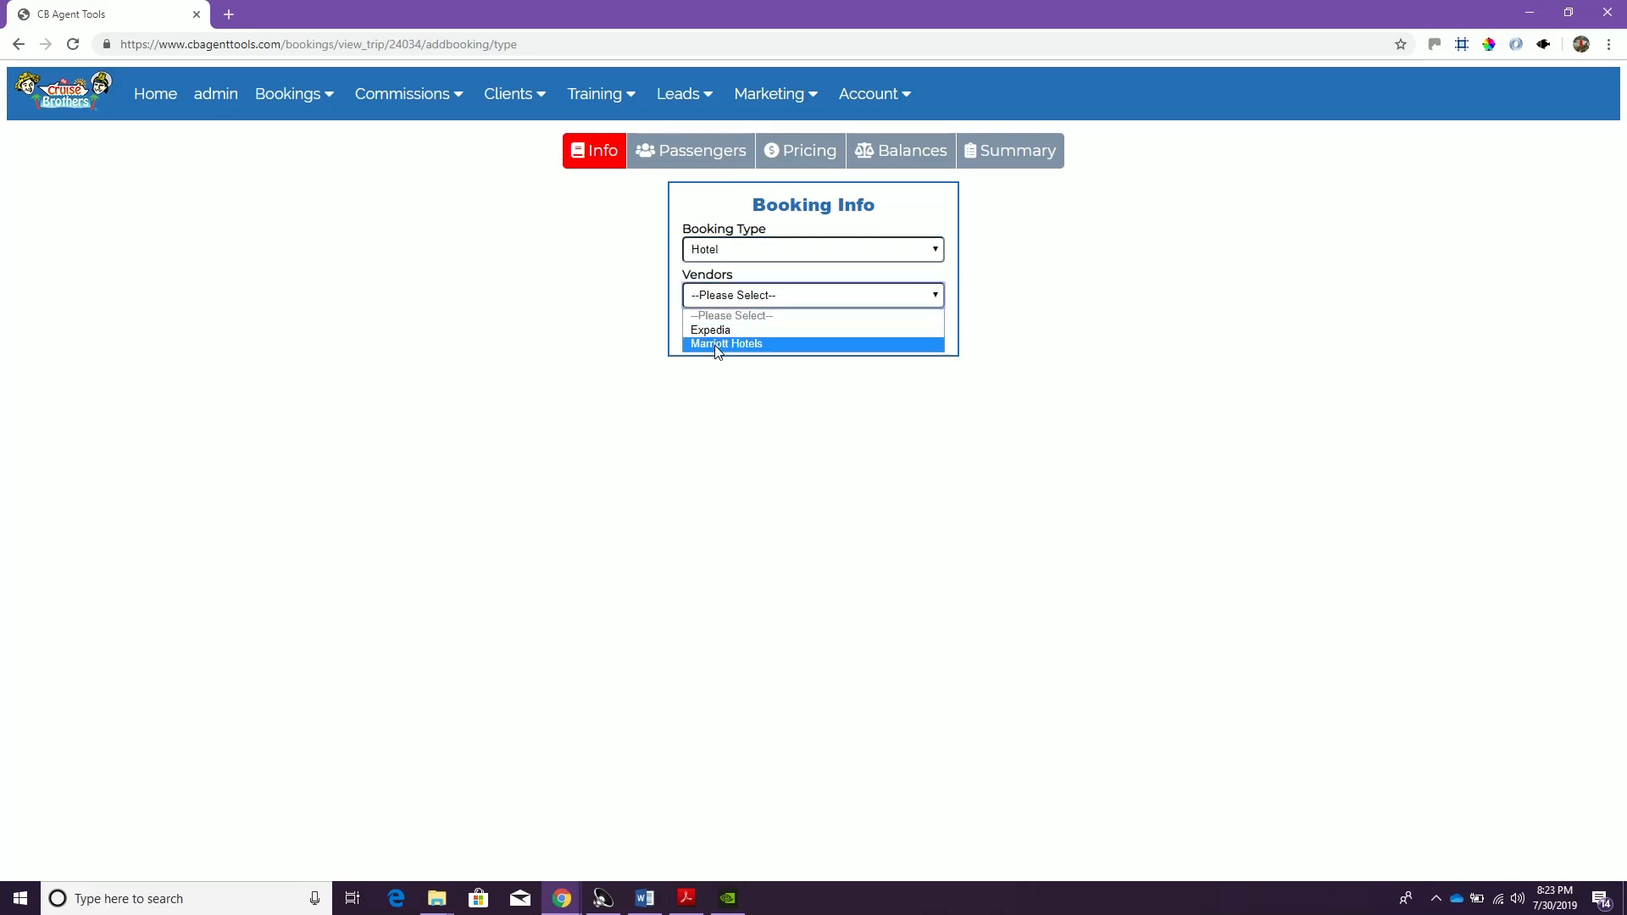
{"action": "left_click", "coordinate": [722, 331]}
{"action": "left_click", "coordinate": [717, 346]}
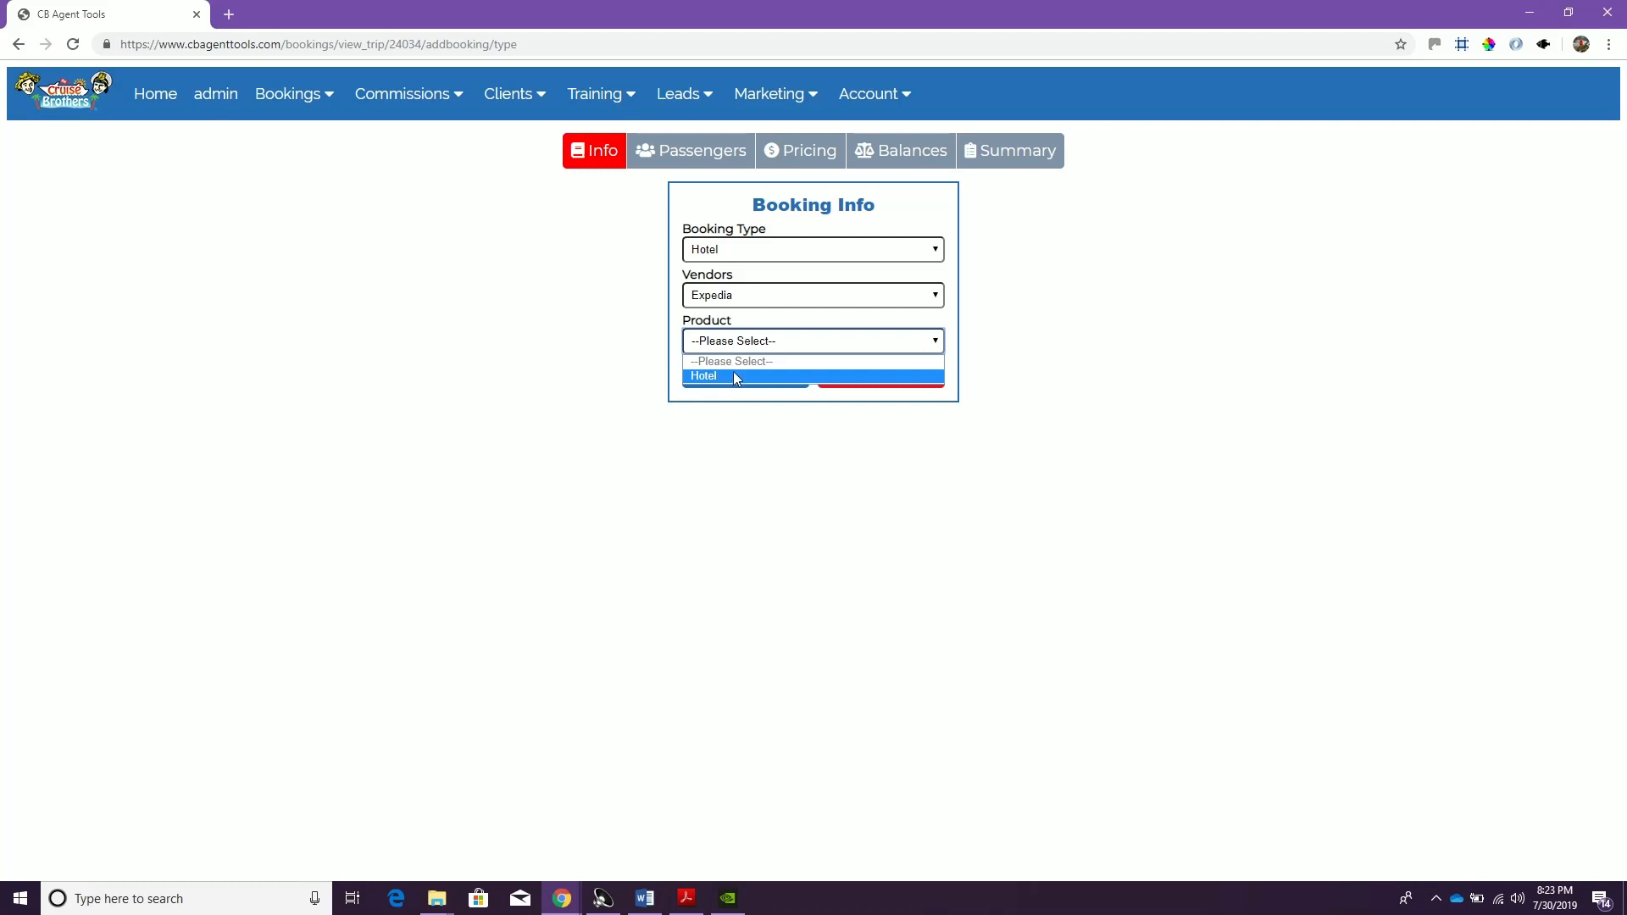
{"action": "left_click", "coordinate": [736, 378]}
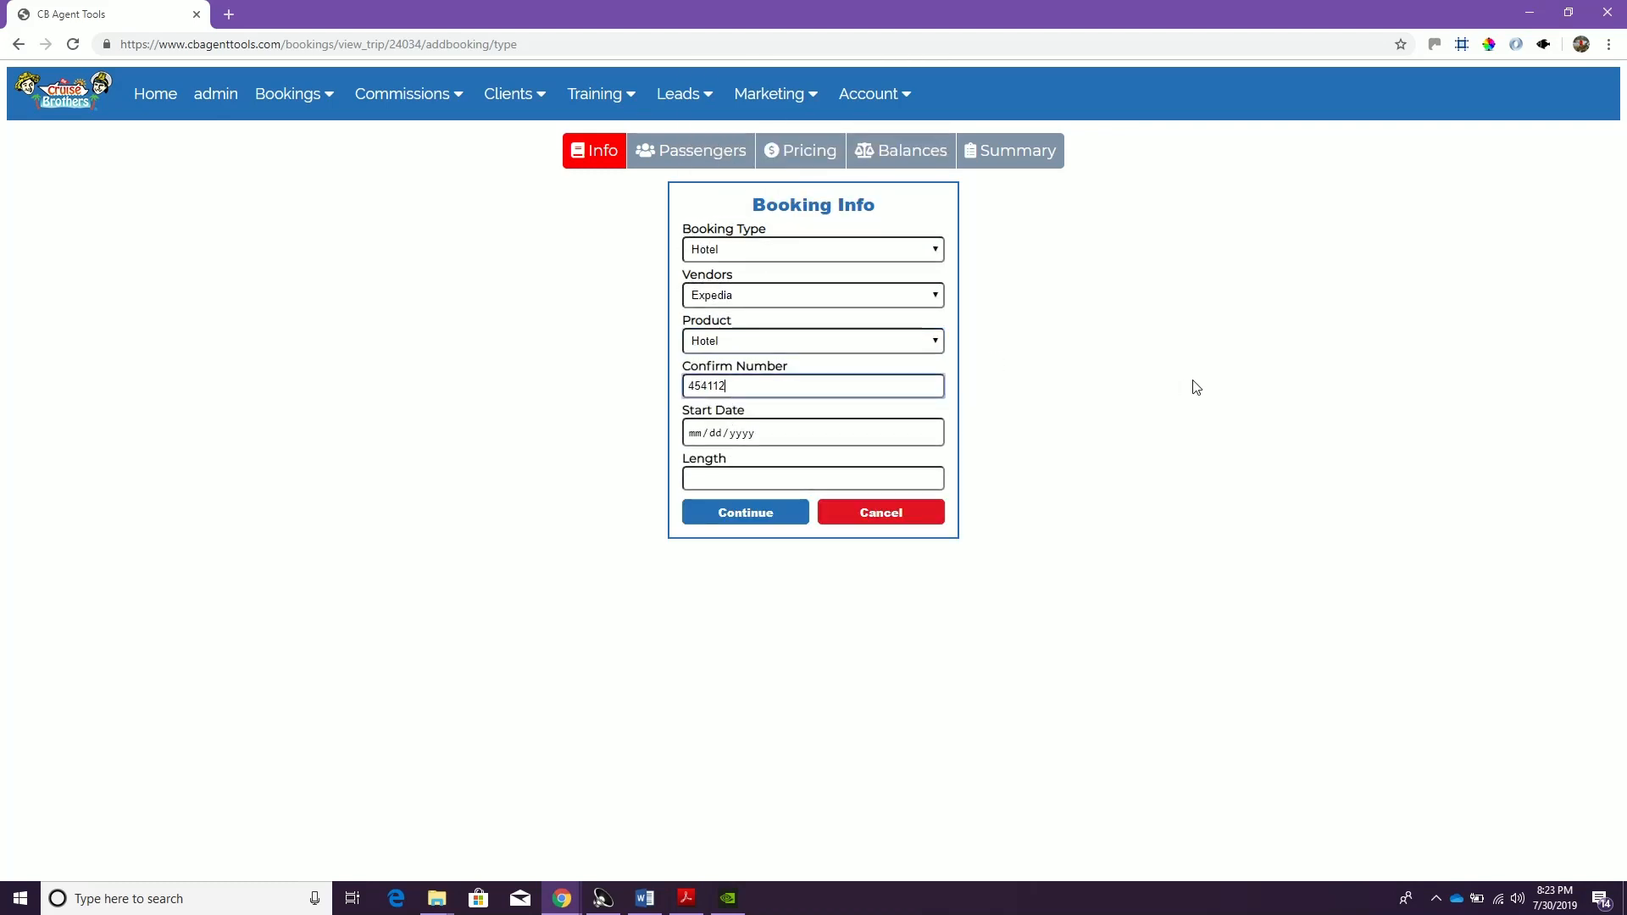
Enter the hotel confirmation number, start date 10/08/2019 and a length of 2, and keep both passengers on the booking
{"action": "key", "text": "Tab"}
{"action": "type", "text": "1"}
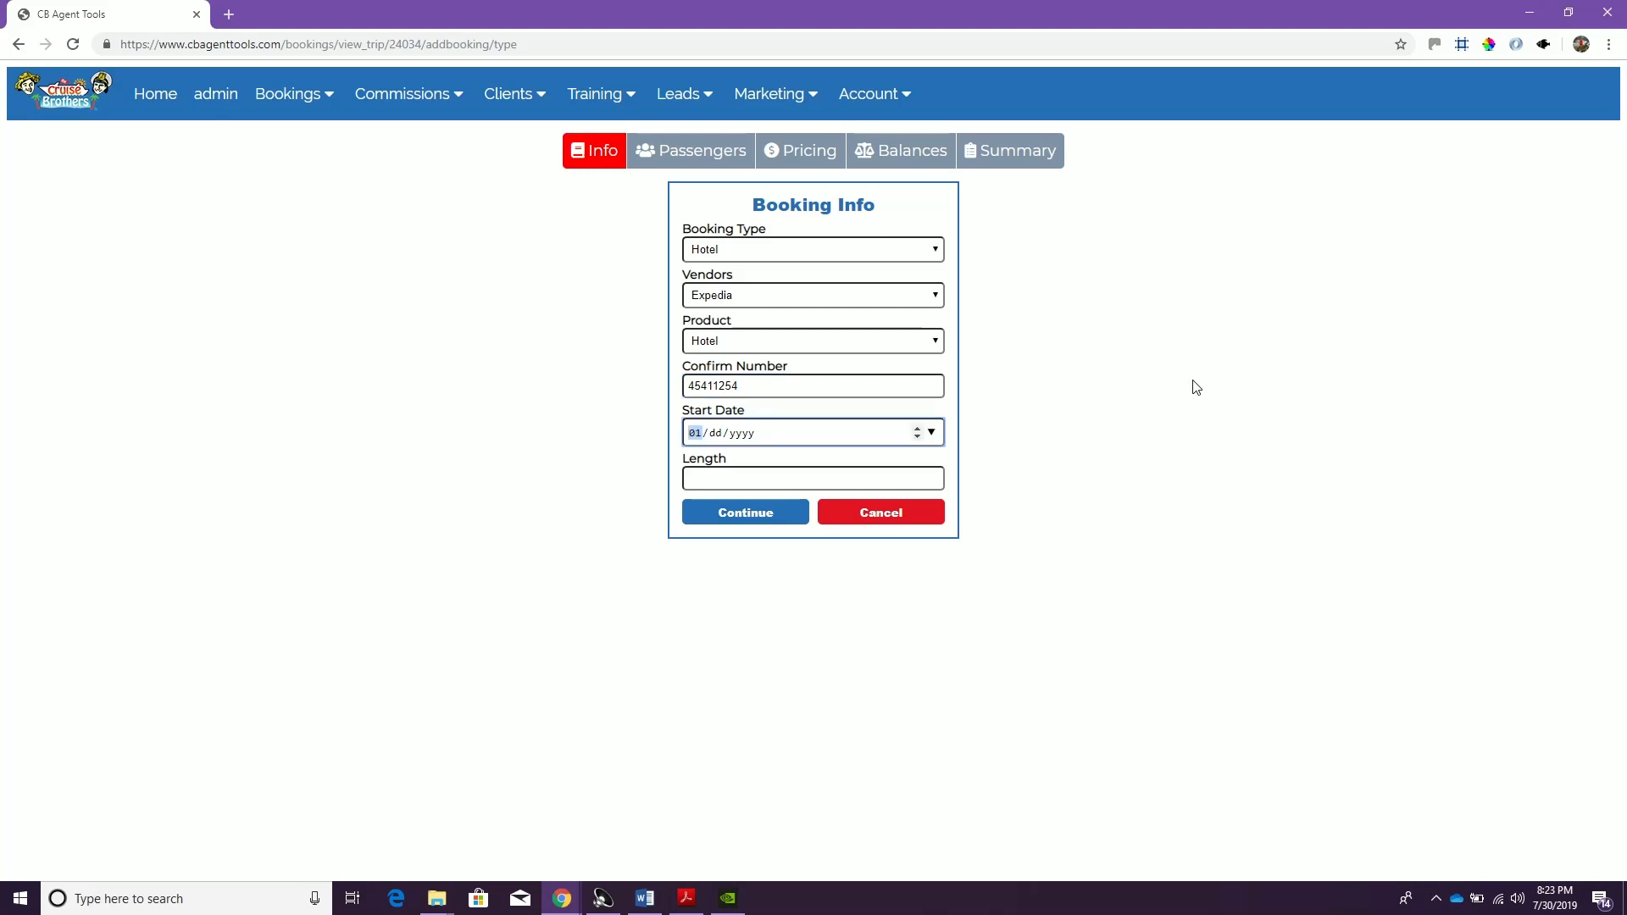
{"action": "type", "text": "0/08/2019"}
{"action": "key", "text": "Tab"}
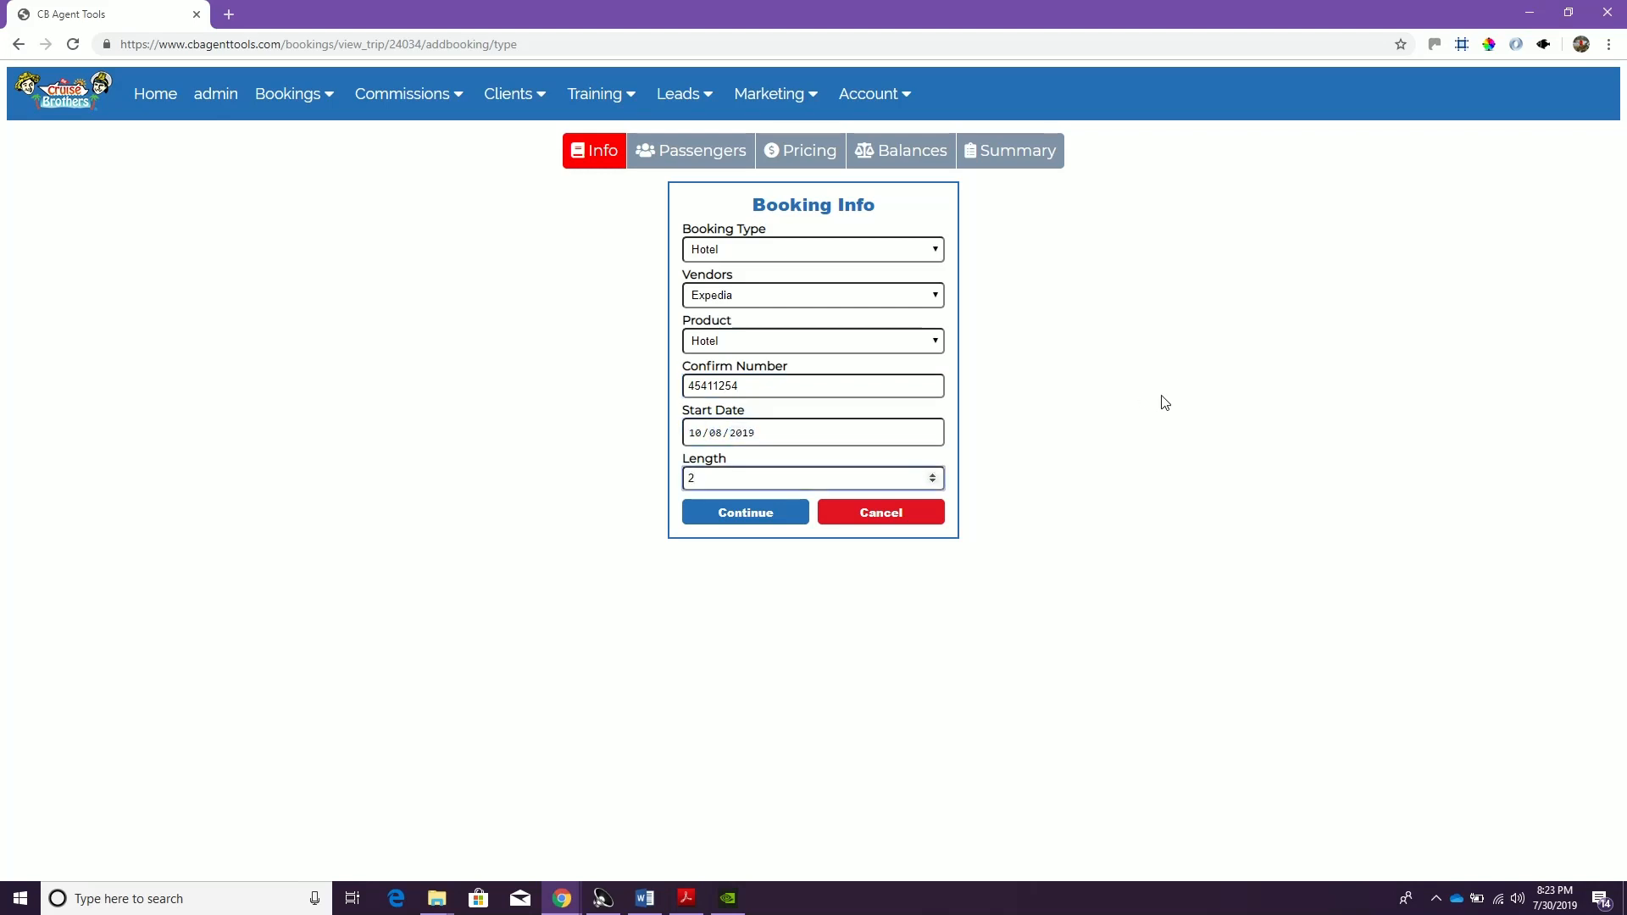
{"action": "left_click", "coordinate": [755, 519]}
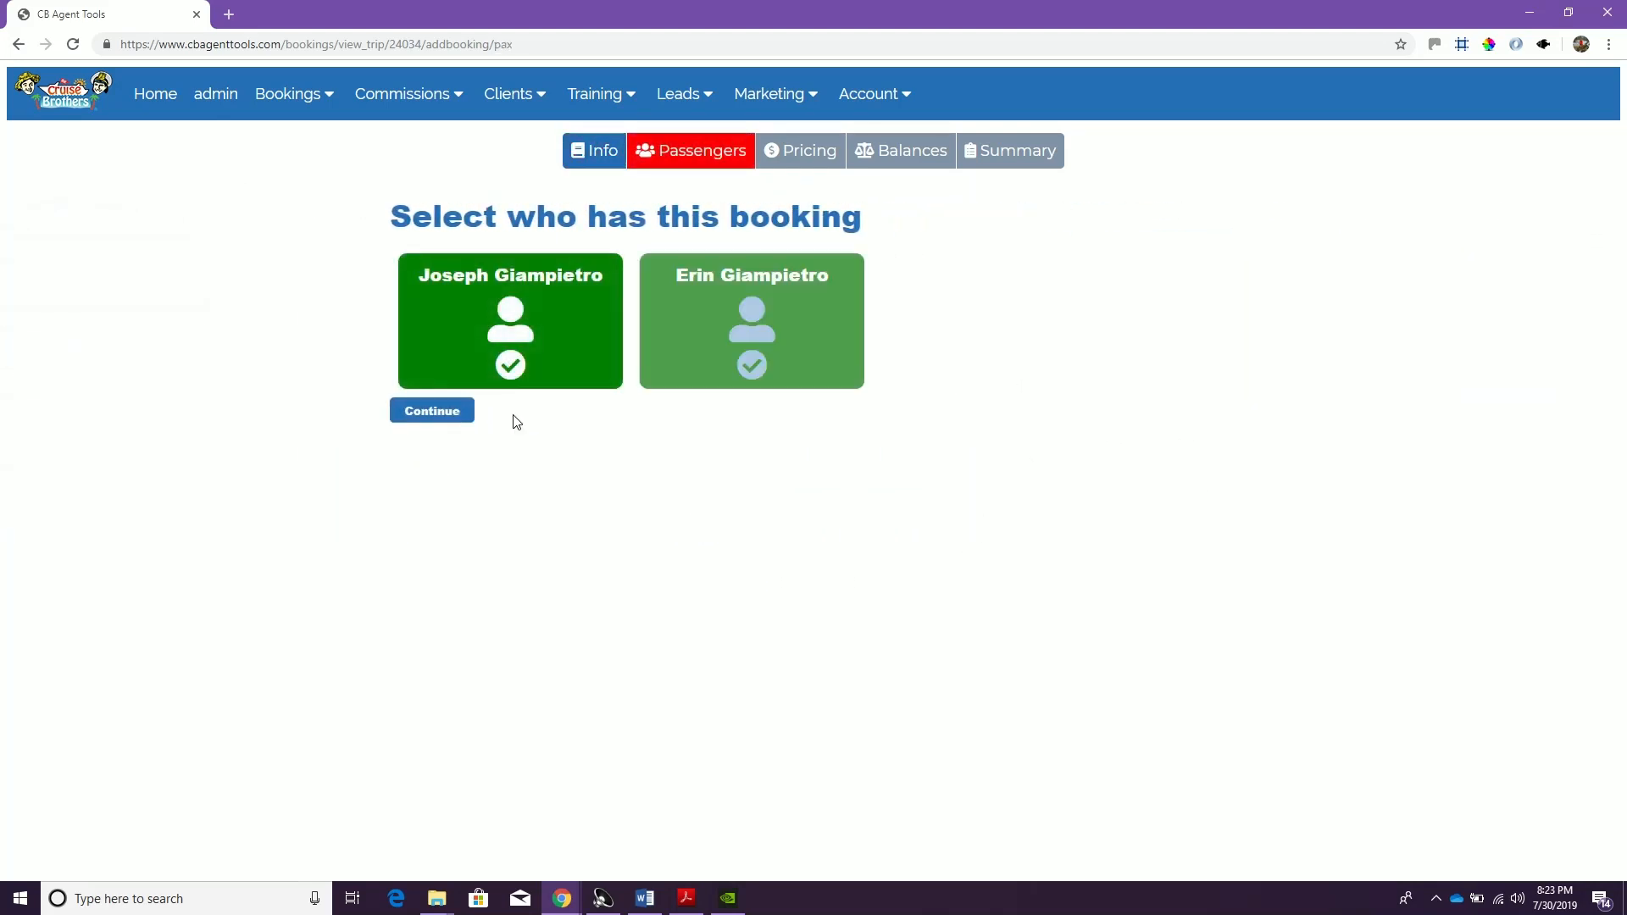
{"action": "left_click", "coordinate": [447, 417]}
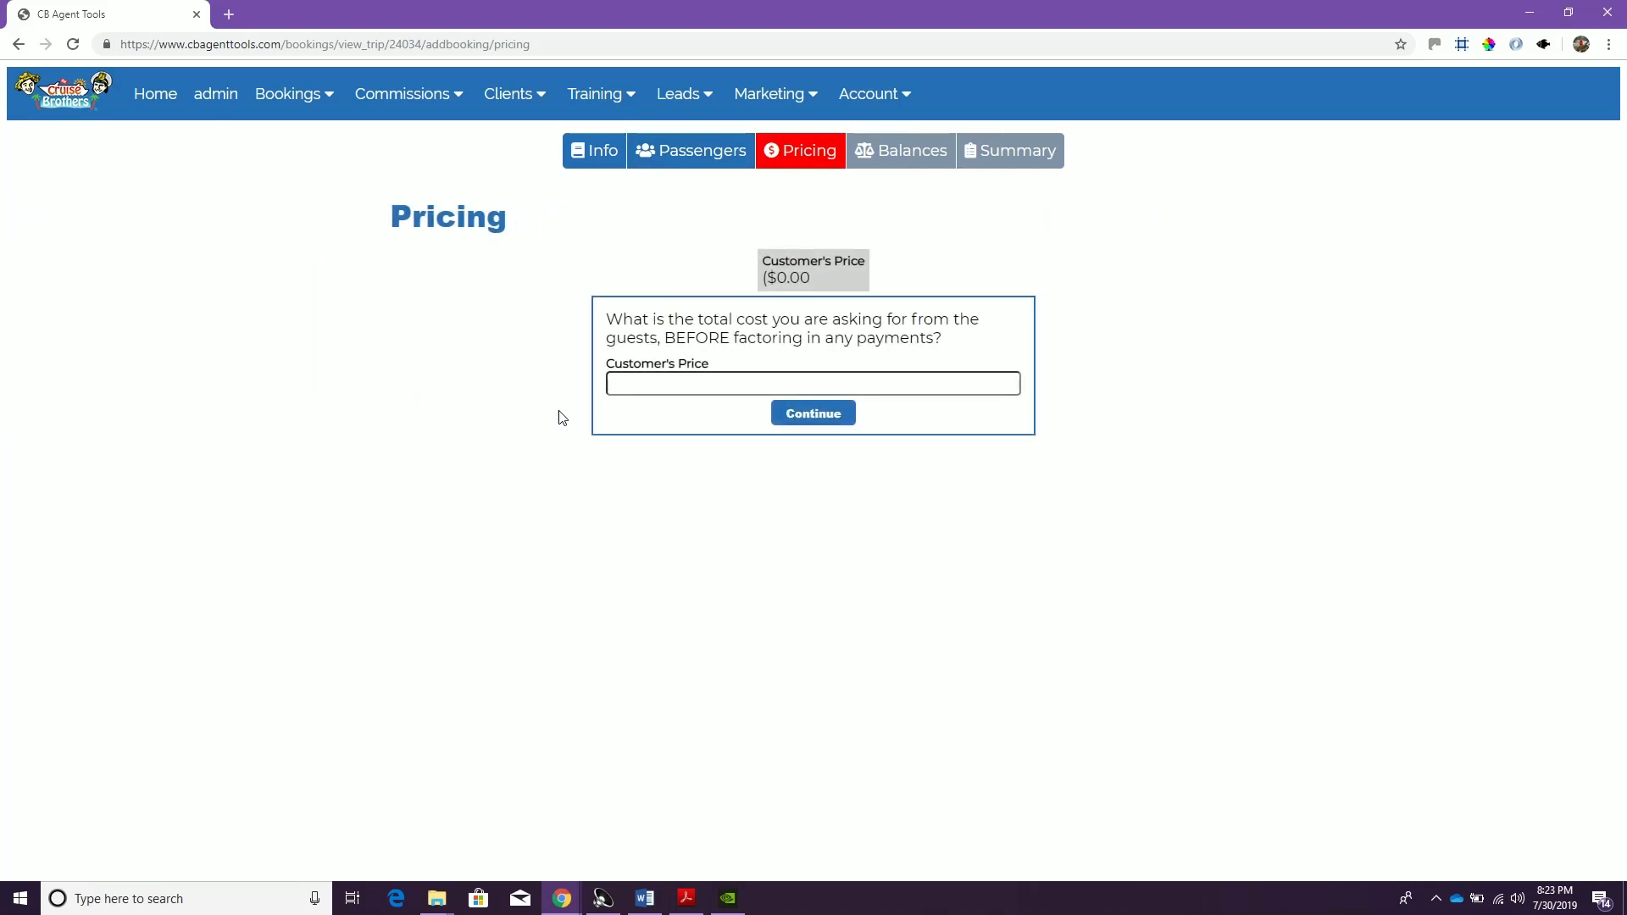
Set both the customer's price and the vendor's total gross price to 145.23
{"action": "left_click", "coordinate": [644, 377]}
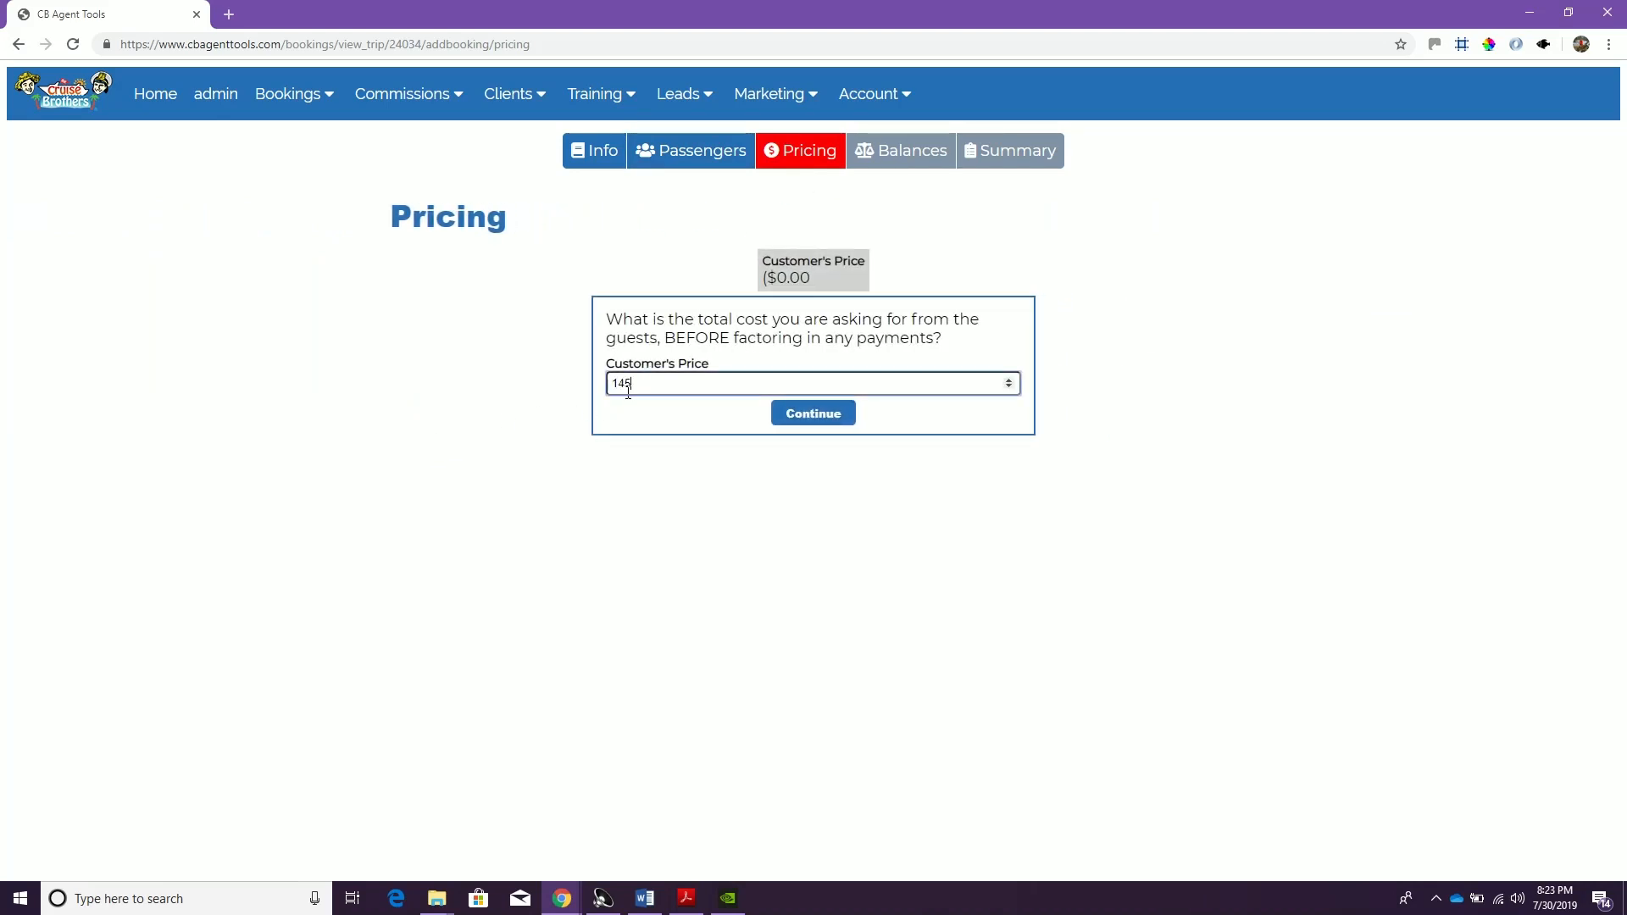
{"action": "type", "text": "145.23"}
{"action": "key", "text": "Return"}
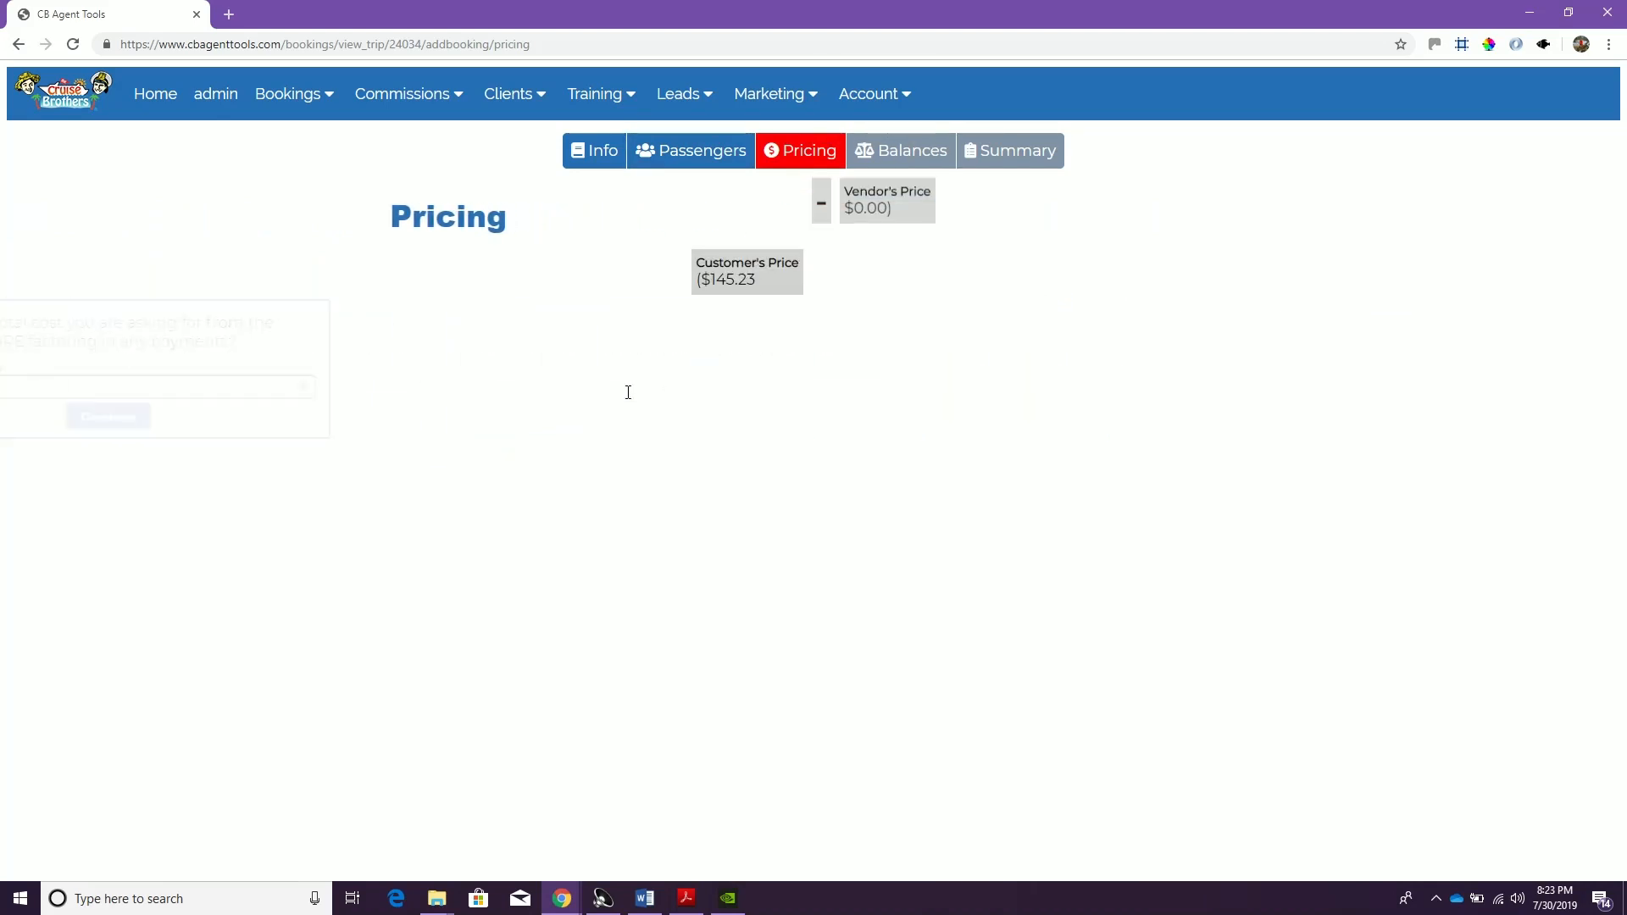
{"action": "type", "text": "1415"}
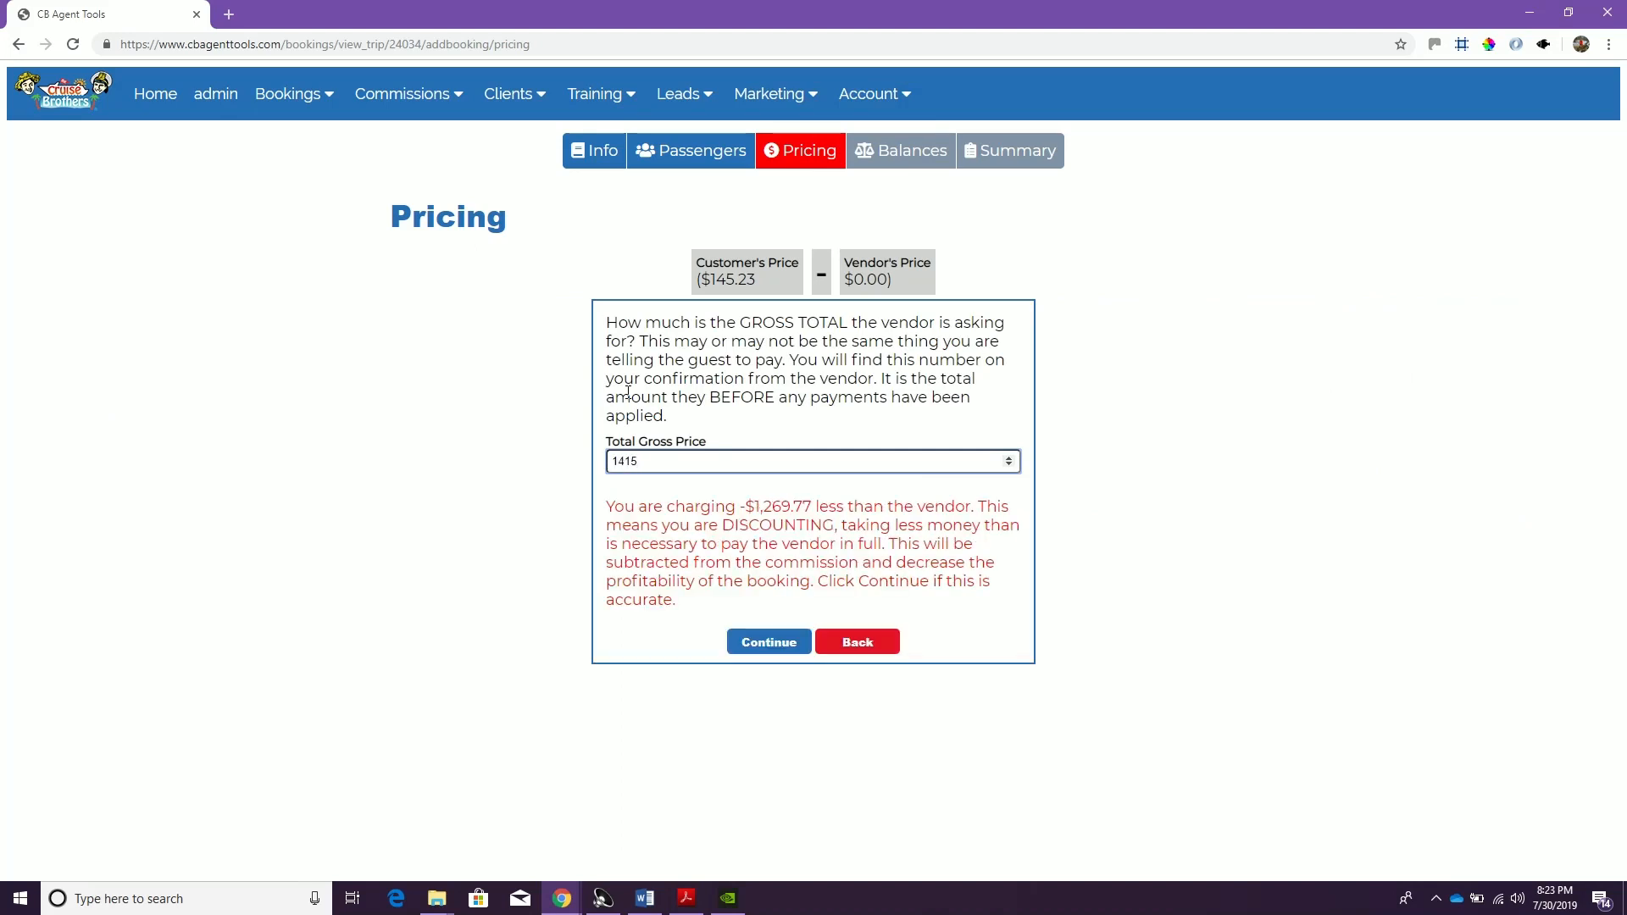
{"action": "key", "text": "BackSpace"}
{"action": "key", "text": "BackSpace"}
{"action": "type", "text": "5.23"}
{"action": "key", "text": "Return"}
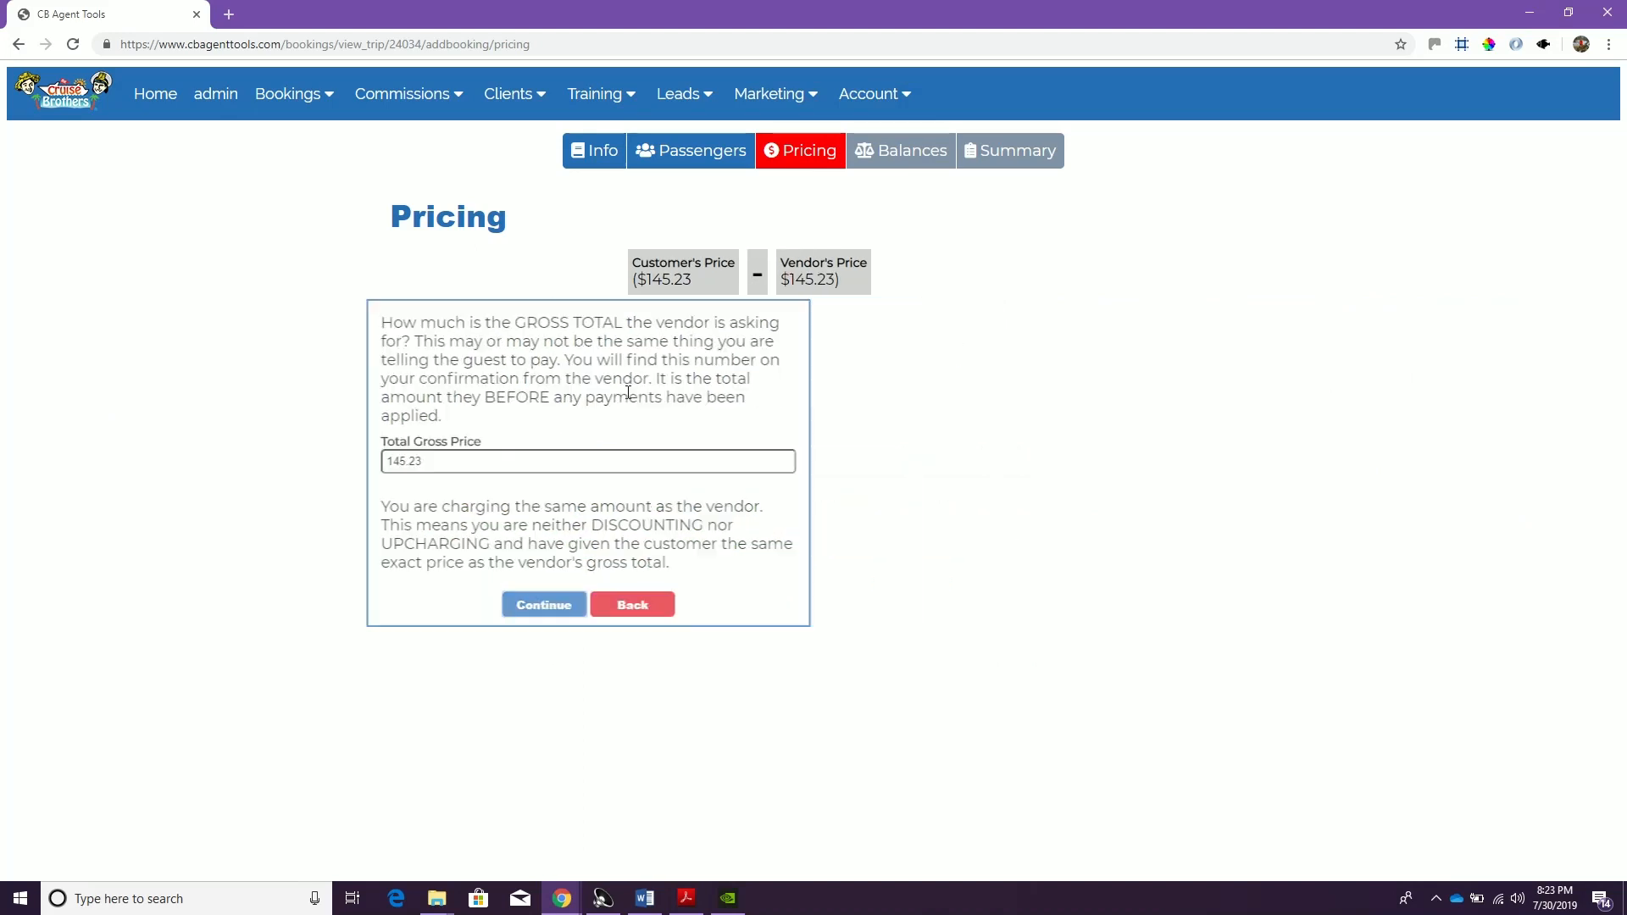
Set the total commission to 14.52 and accept the pricing summary
{"action": "type", "text": "14.52"}
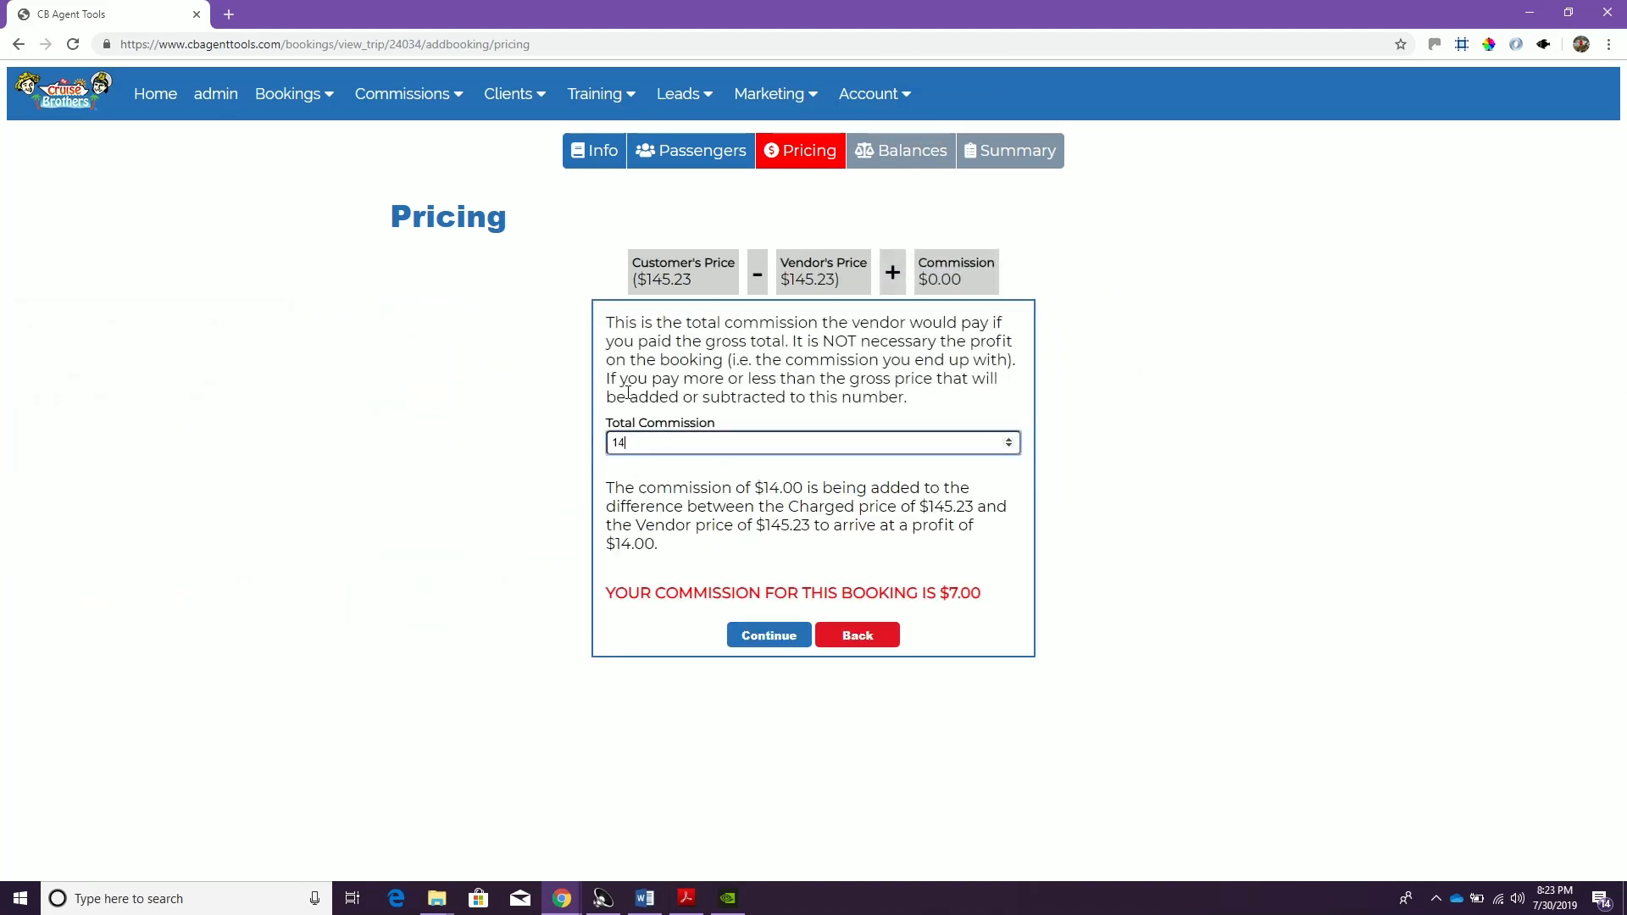
{"action": "left_click", "coordinate": [734, 637]}
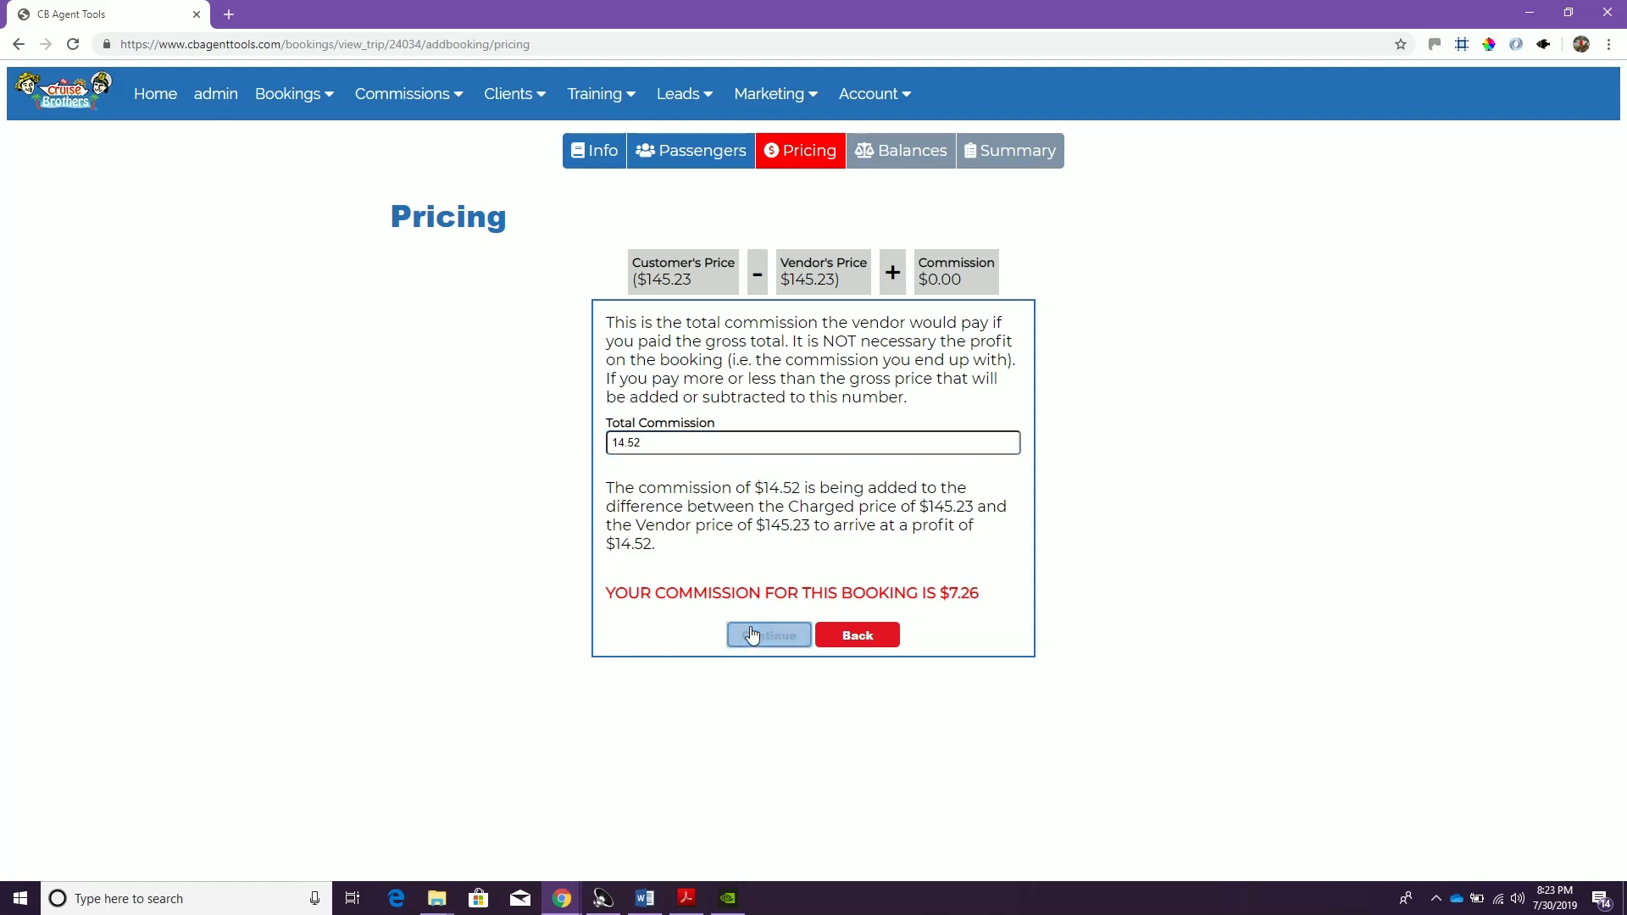
{"action": "left_click", "coordinate": [793, 624]}
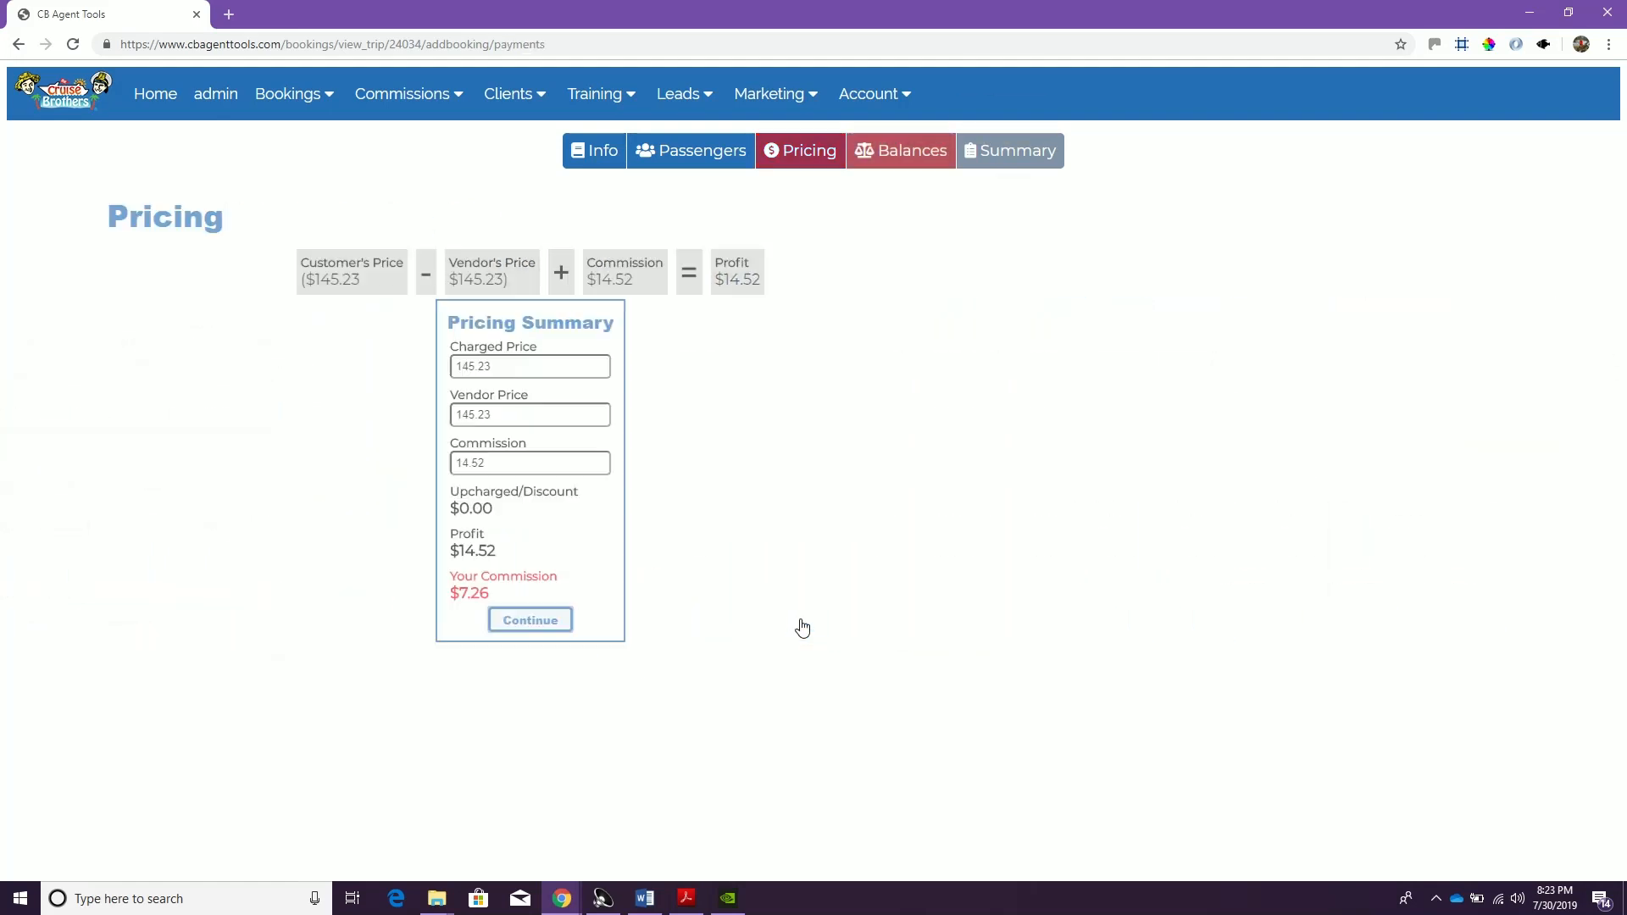
Add a payment to the hotel booking with the payer's full name, payment date 07/30/2019 and Credit Card as payment type
{"action": "left_click", "coordinate": [500, 294]}
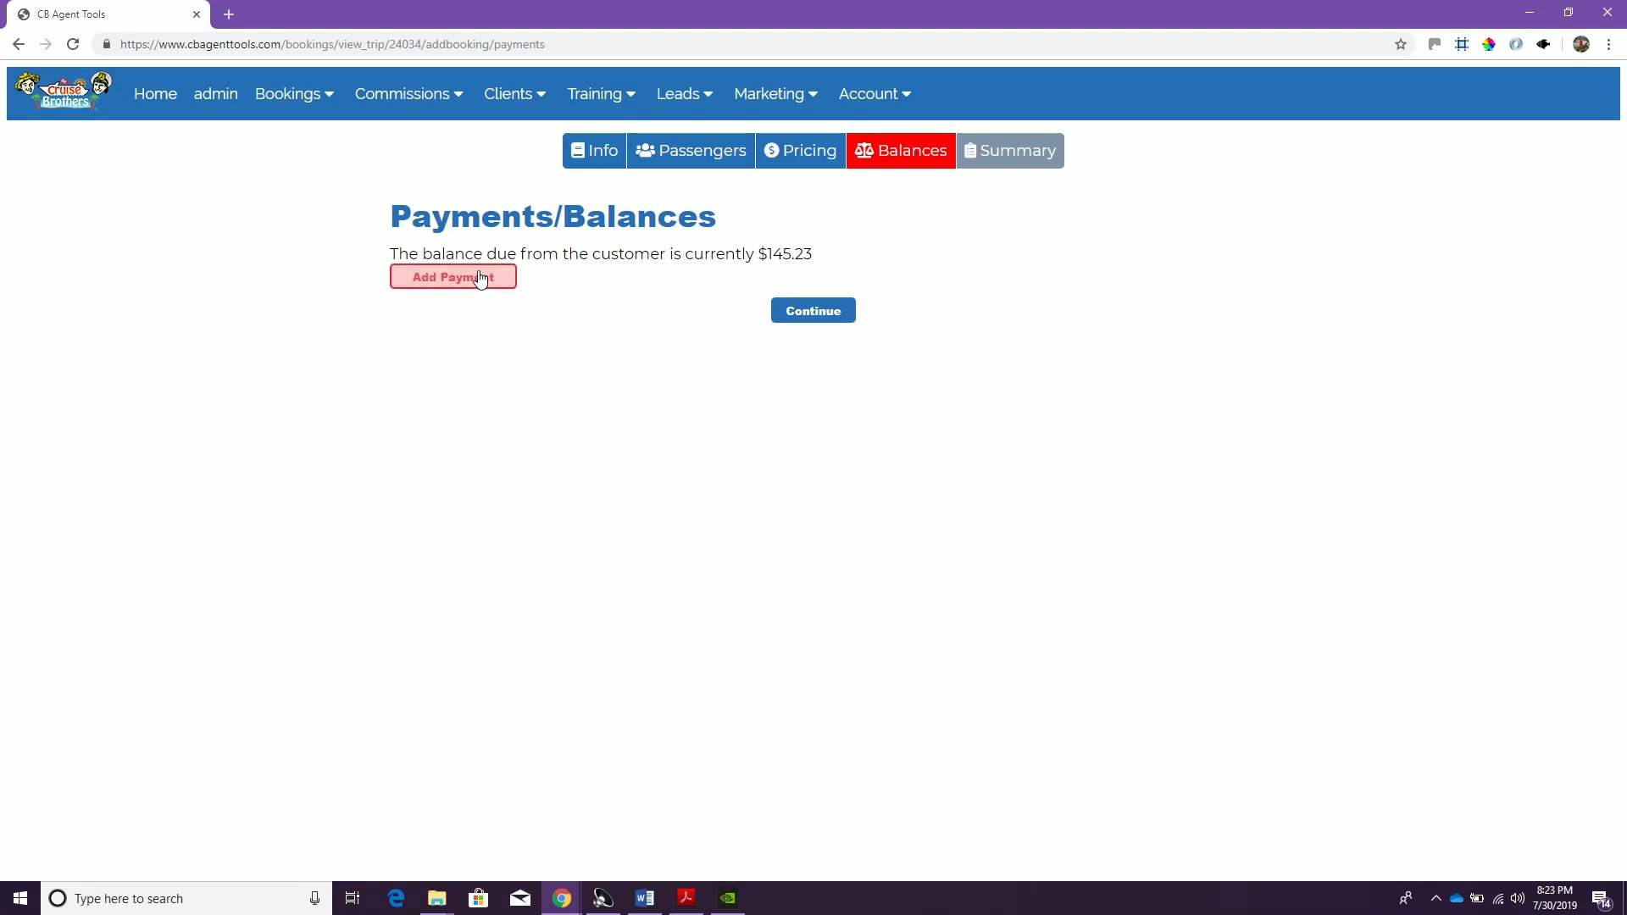
{"action": "left_click", "coordinate": [508, 369]}
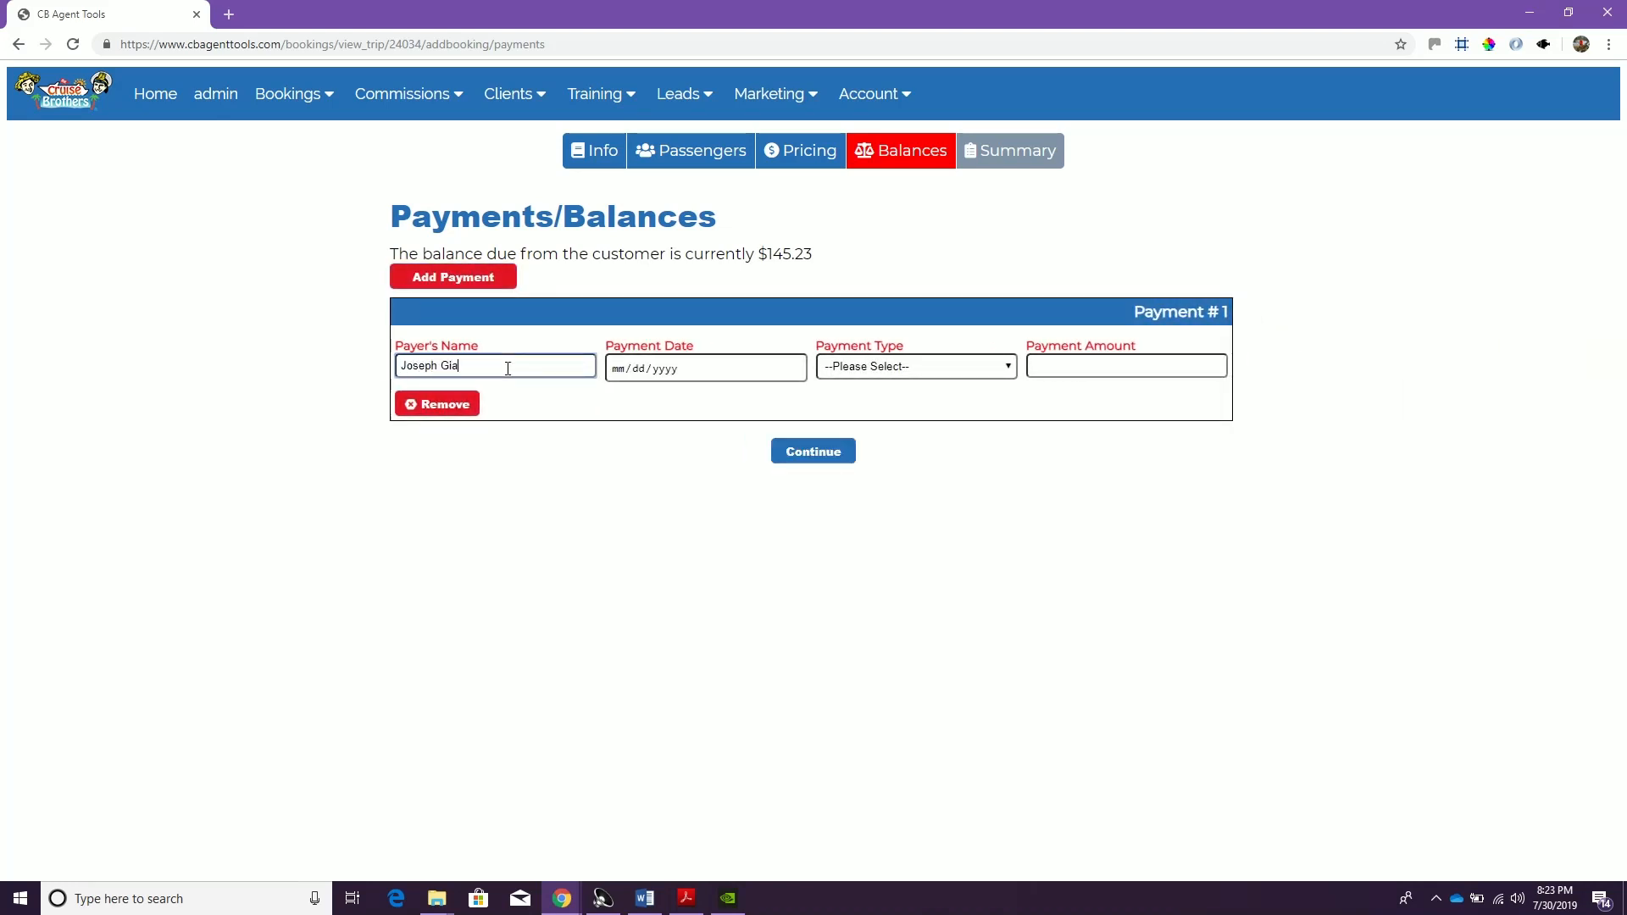
{"action": "key", "text": "Tab"}
{"action": "type", "text": "073020"}
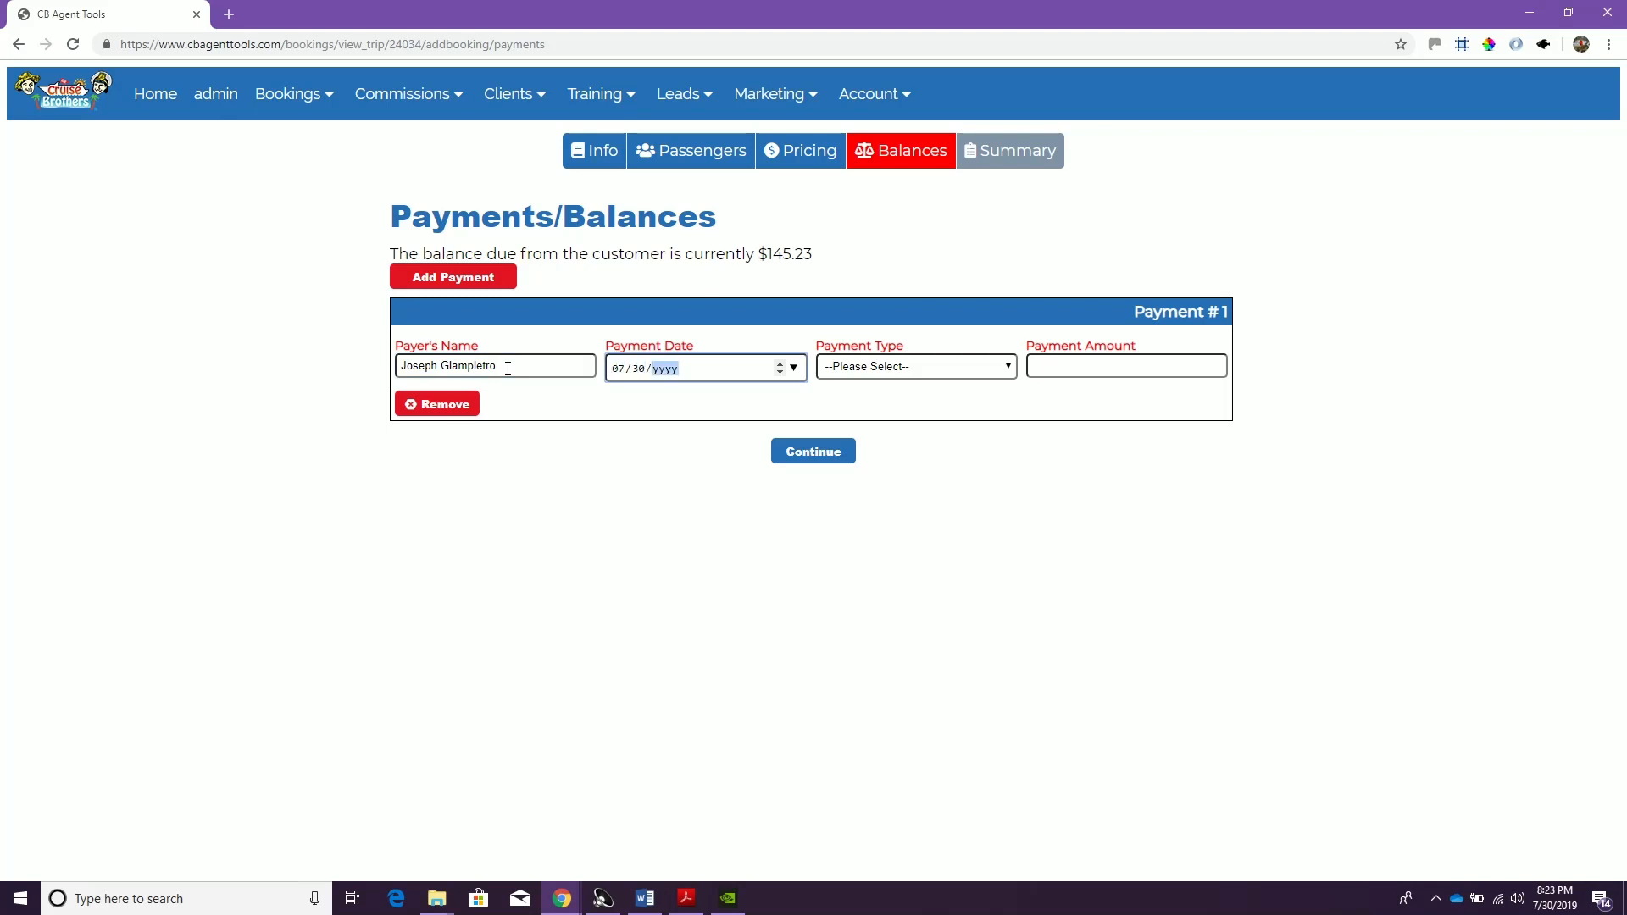
{"action": "key", "text": "Tab"}
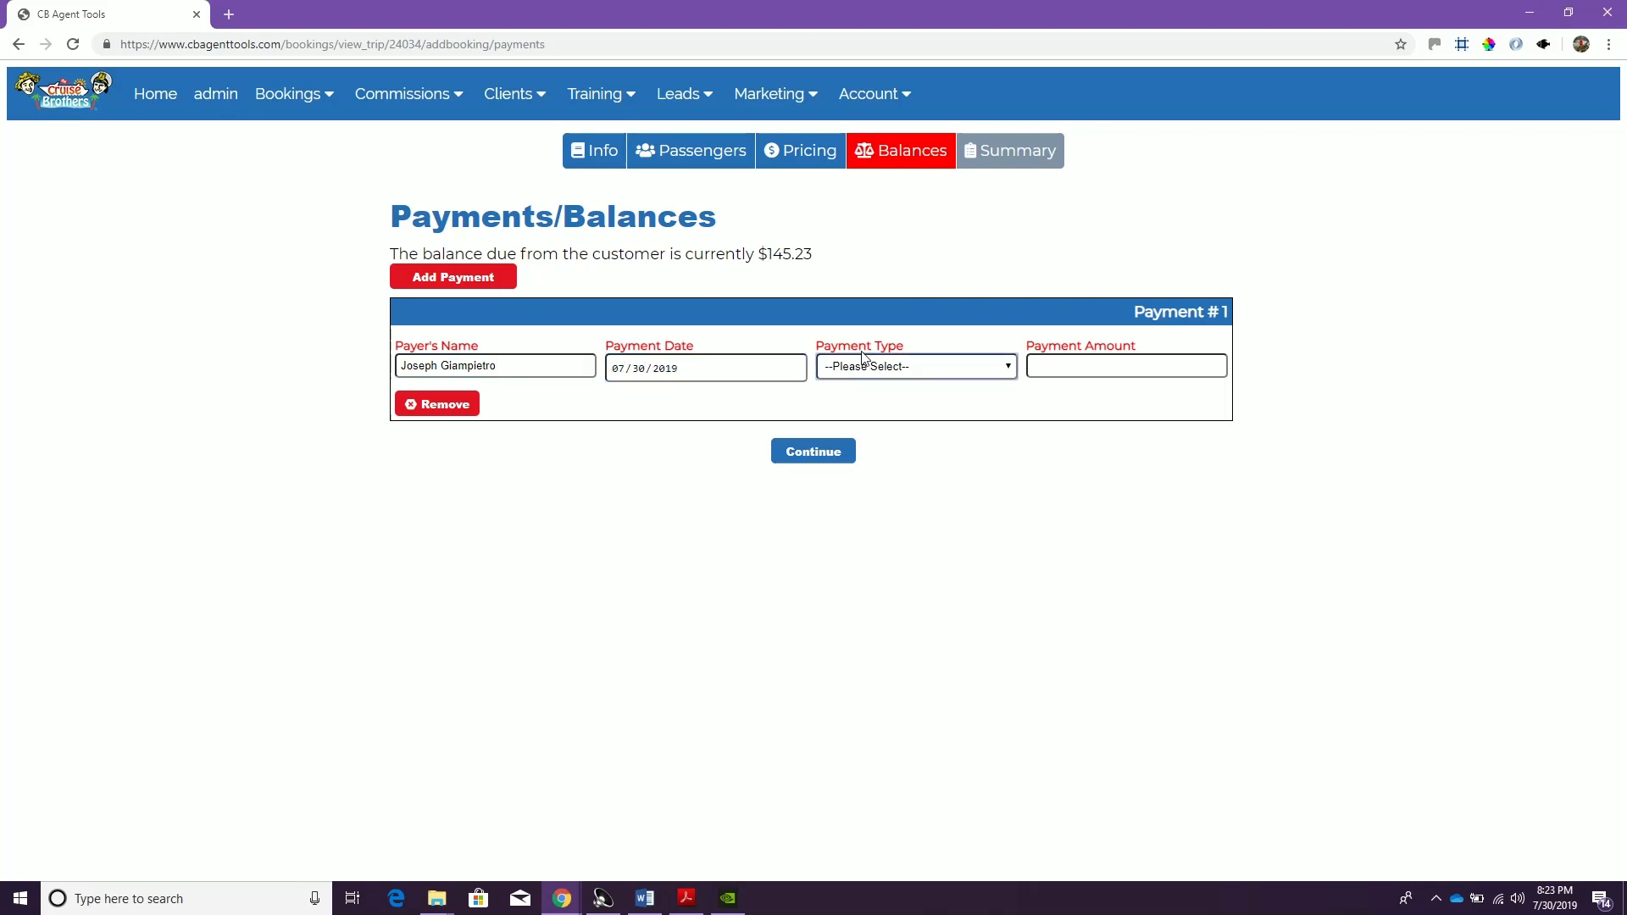
{"action": "key", "text": "c"}
Choose Visa, enter the card's last four digits and a payment amount of 145.23, and save the hotel booking from its summary
{"action": "key", "text": "Tab"}
{"action": "key", "text": "v"}
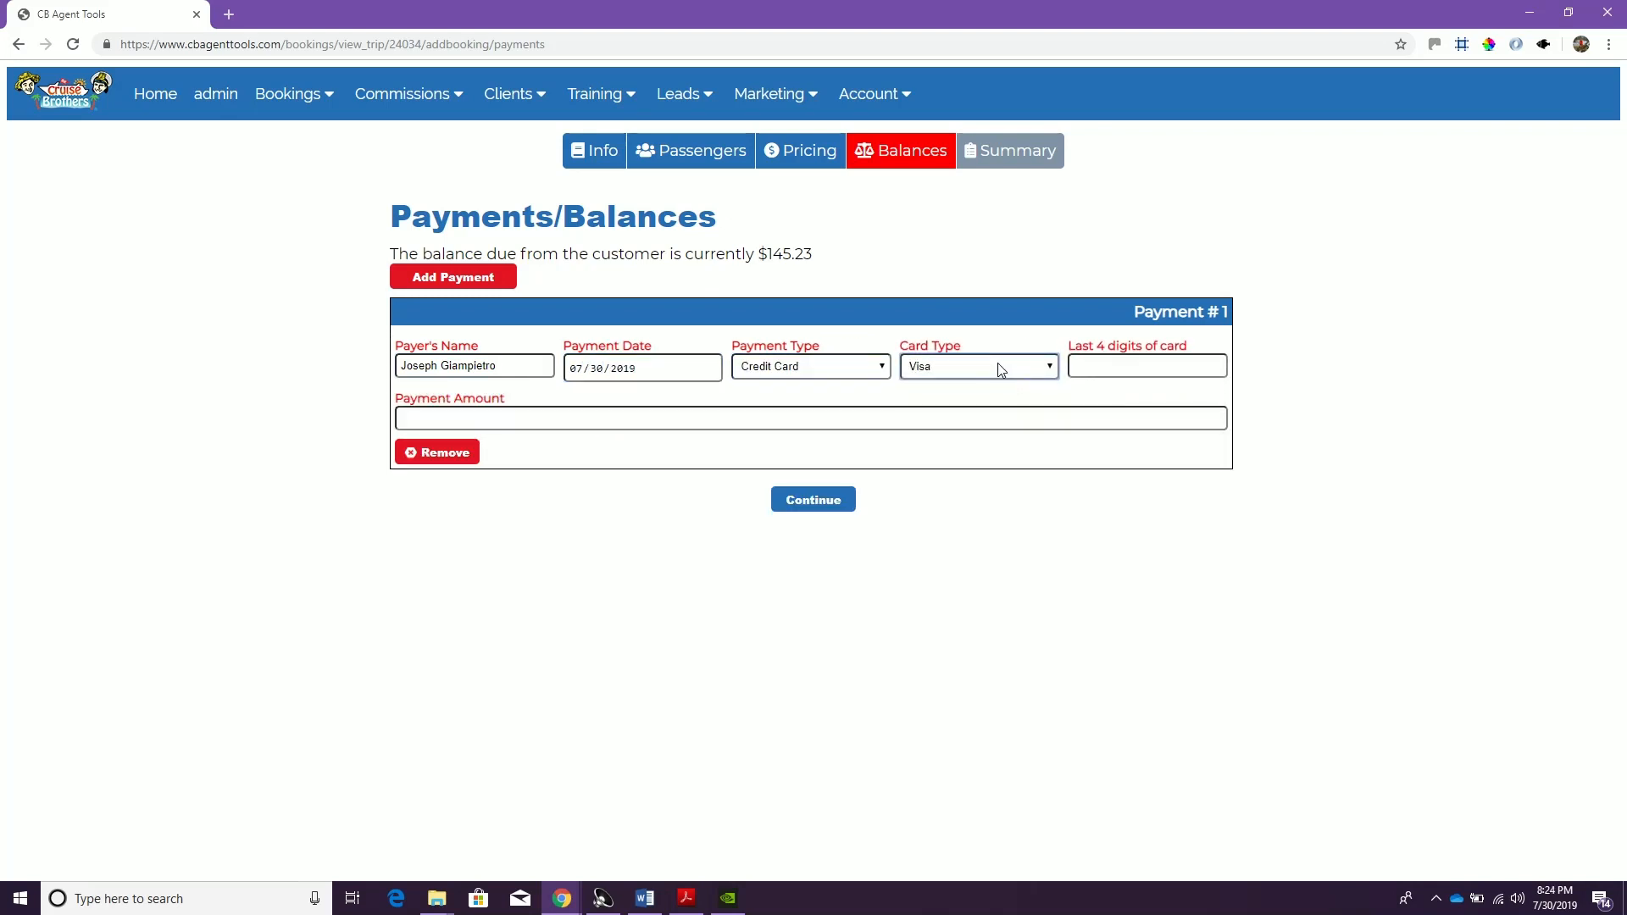
{"action": "key", "text": "Tab"}
{"action": "type", "text": "1234"}
{"action": "key", "text": "Tab"}
{"action": "type", "text": "145.23"}
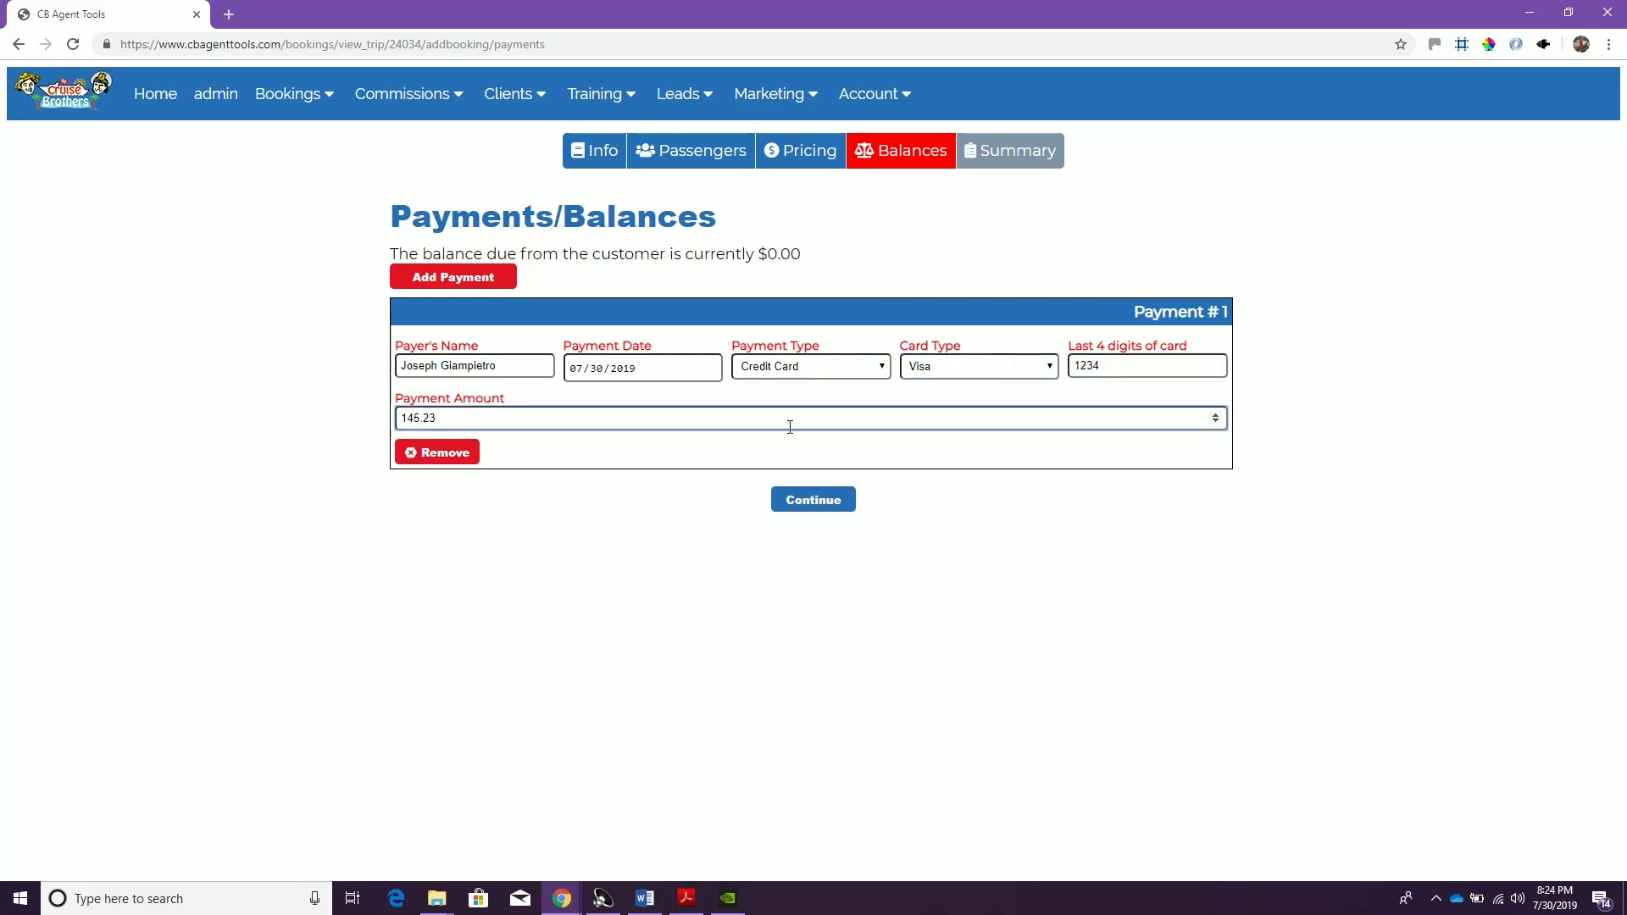
{"action": "left_click", "coordinate": [810, 502]}
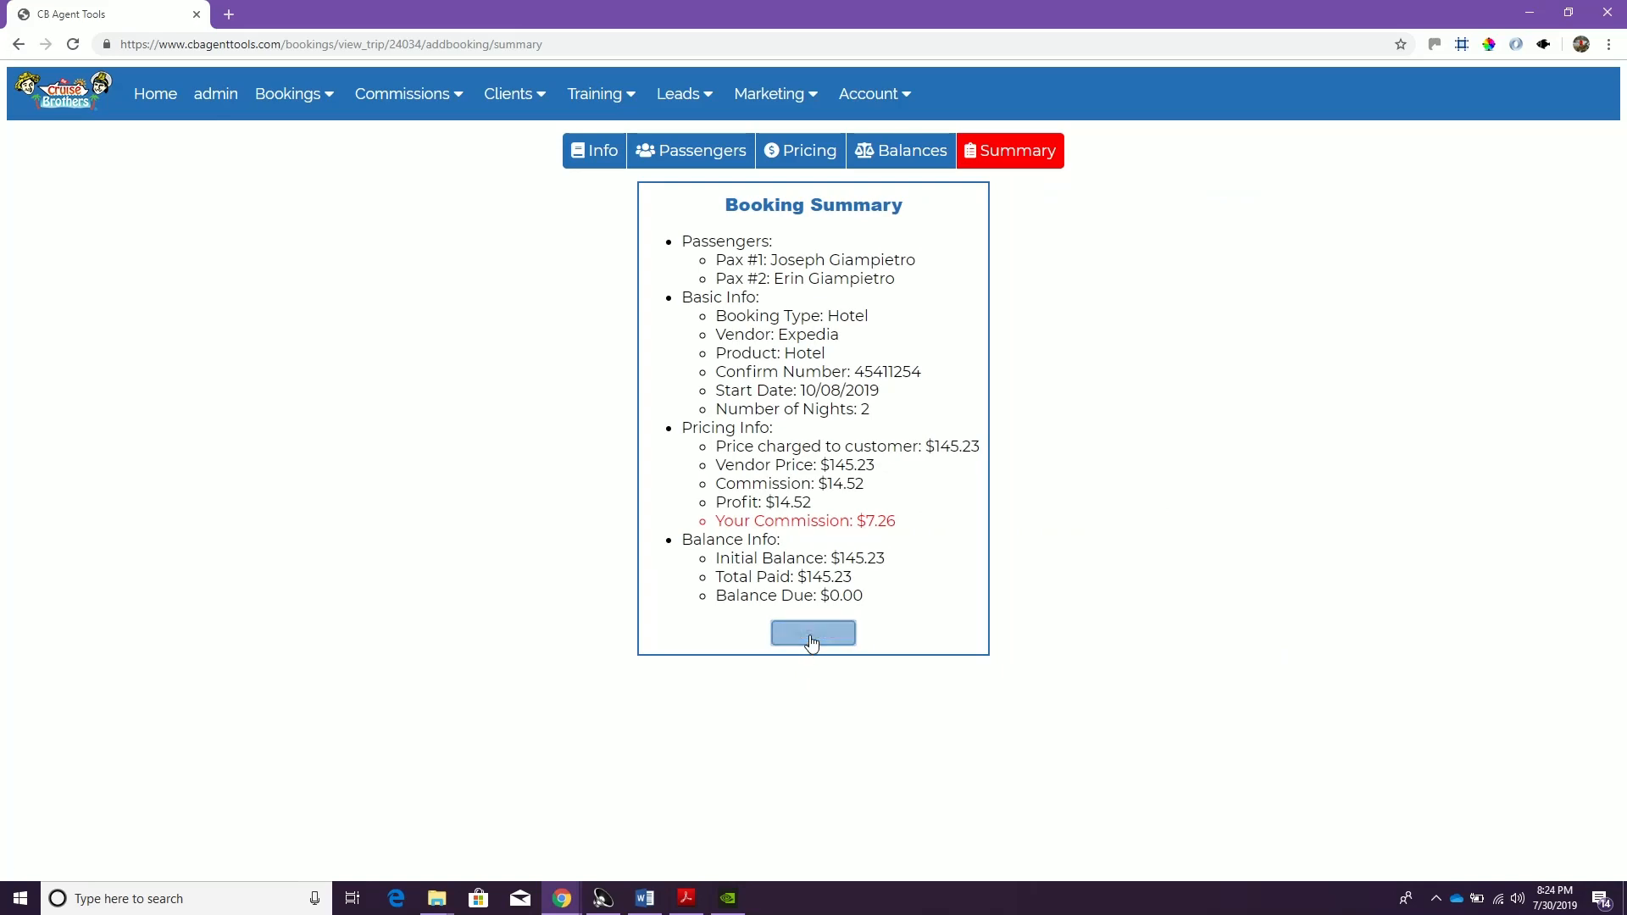
{"action": "left_click", "coordinate": [810, 635]}
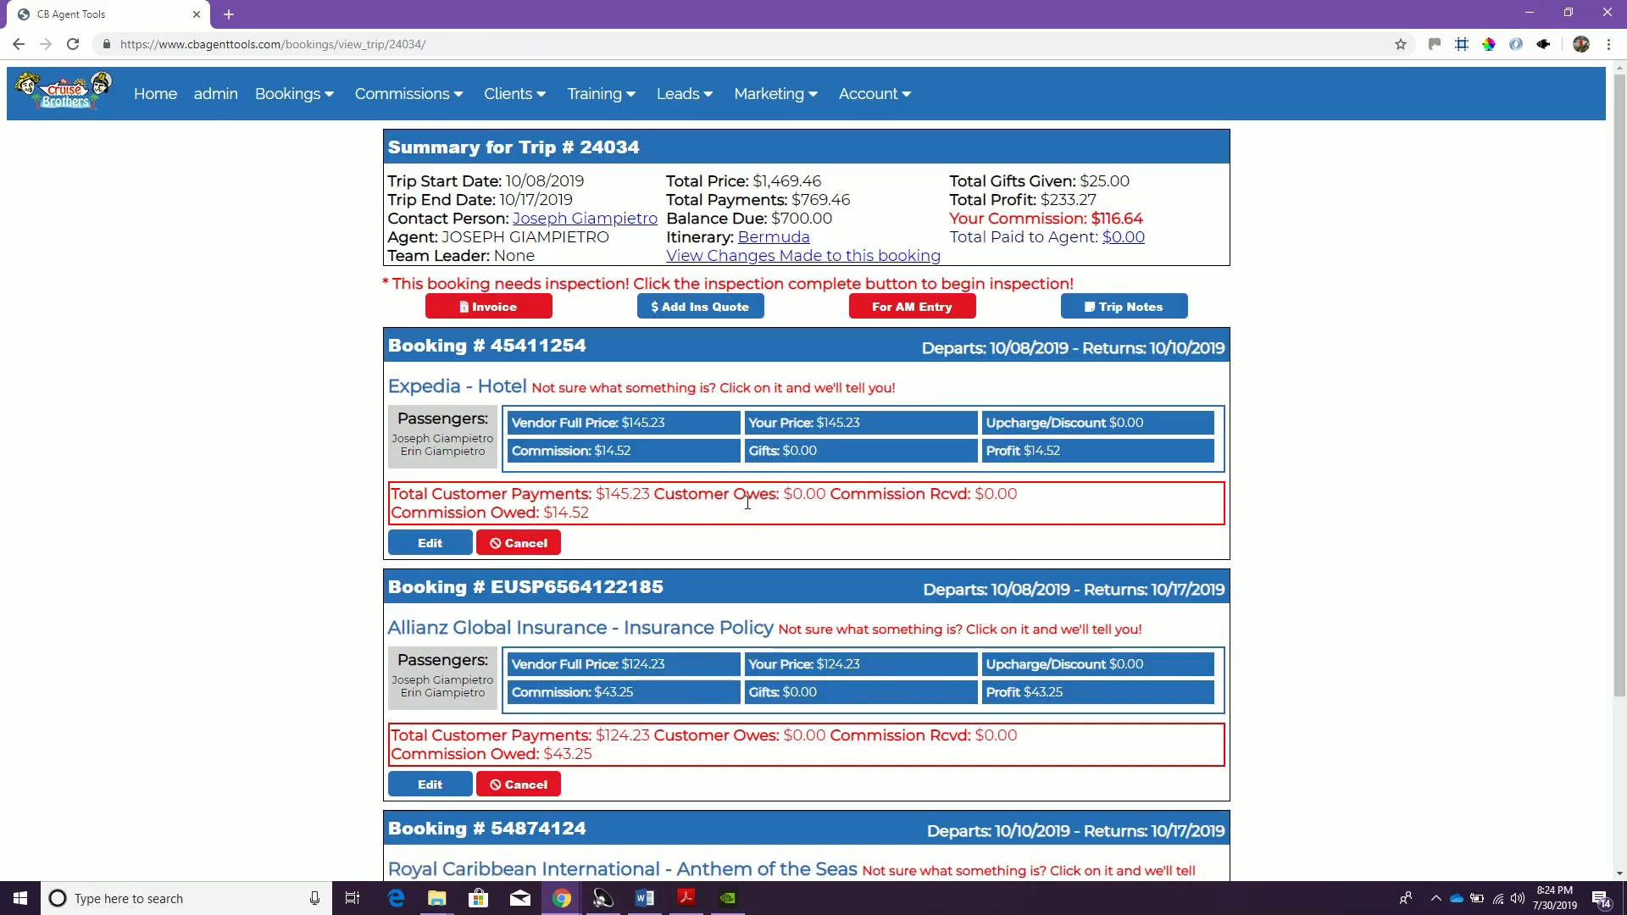